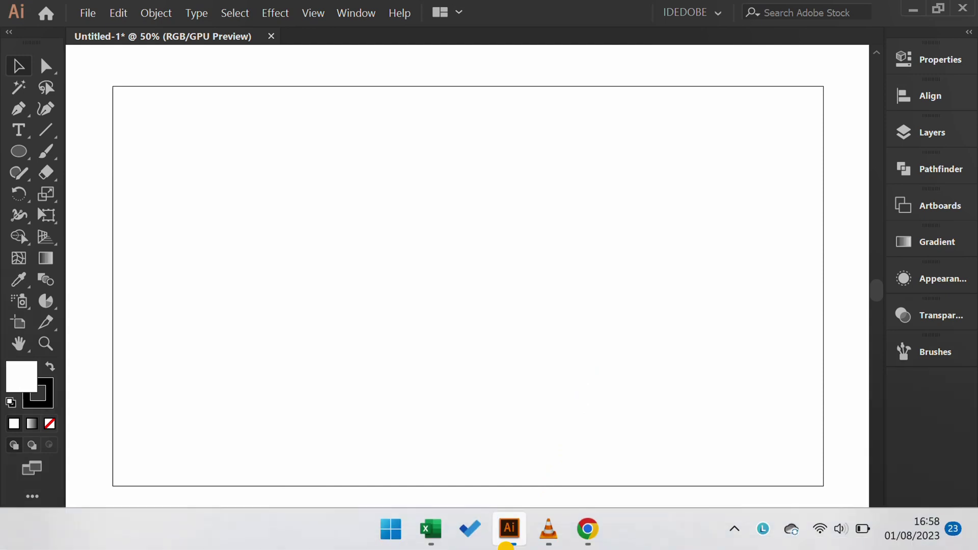
Step: Switch from Illustrator to the Excel workbook Book1 listing the five category percentages
click(431, 528)
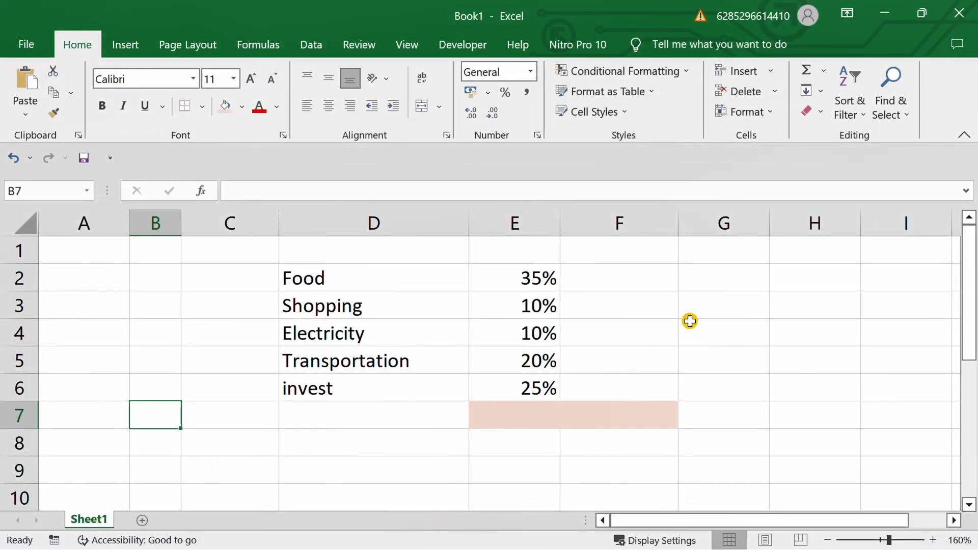
Step: AutoSum the five percentages in E7 to confirm they total 100%, then clear E7
click(789, 303)
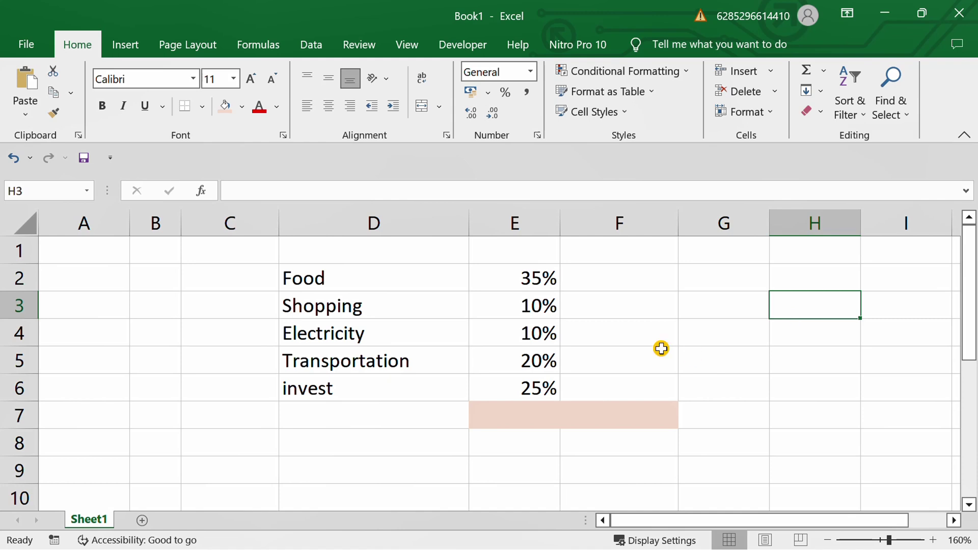
click(522, 281)
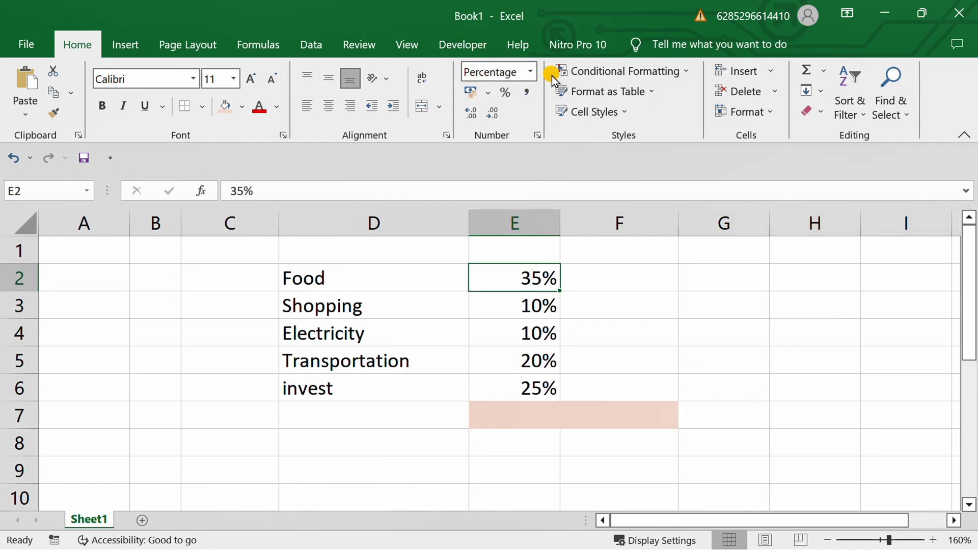
click(735, 340)
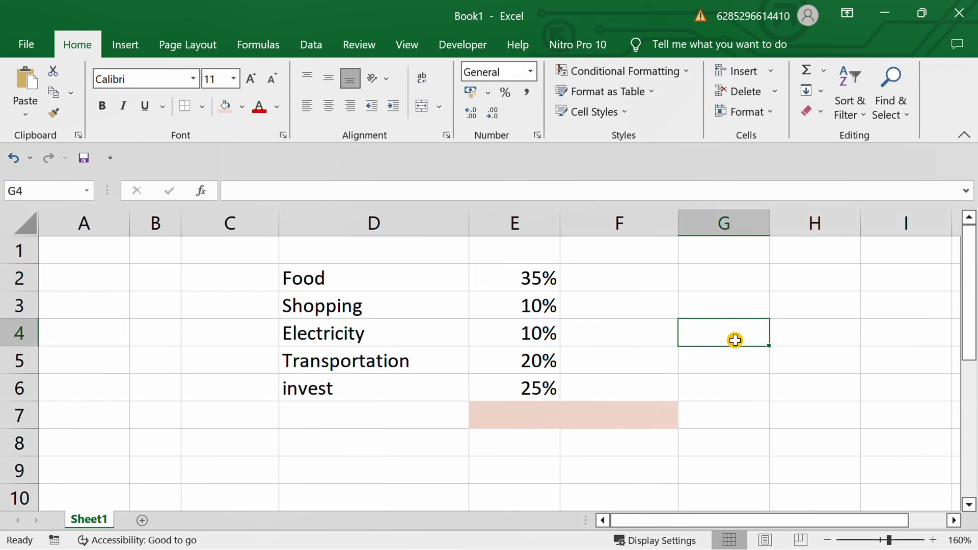
click(518, 416)
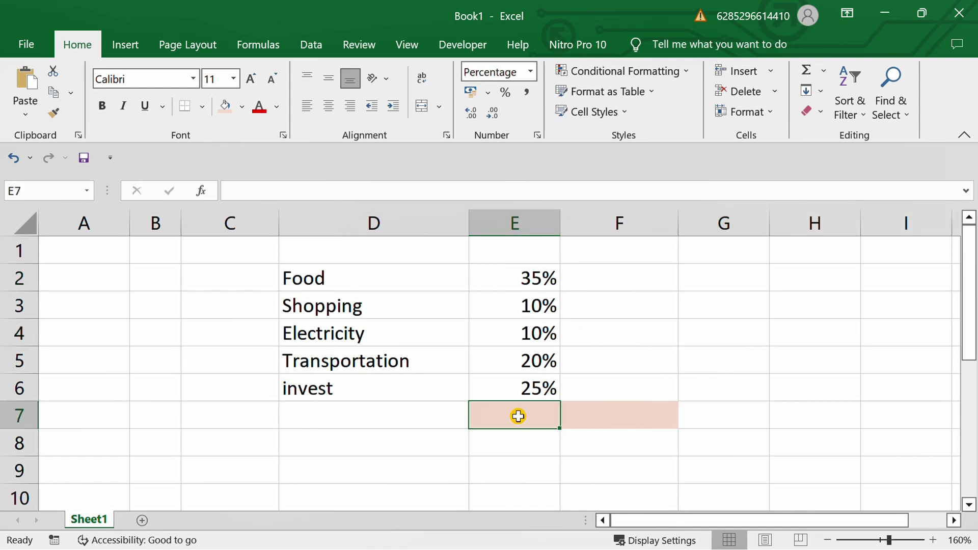
key(alt+equal)
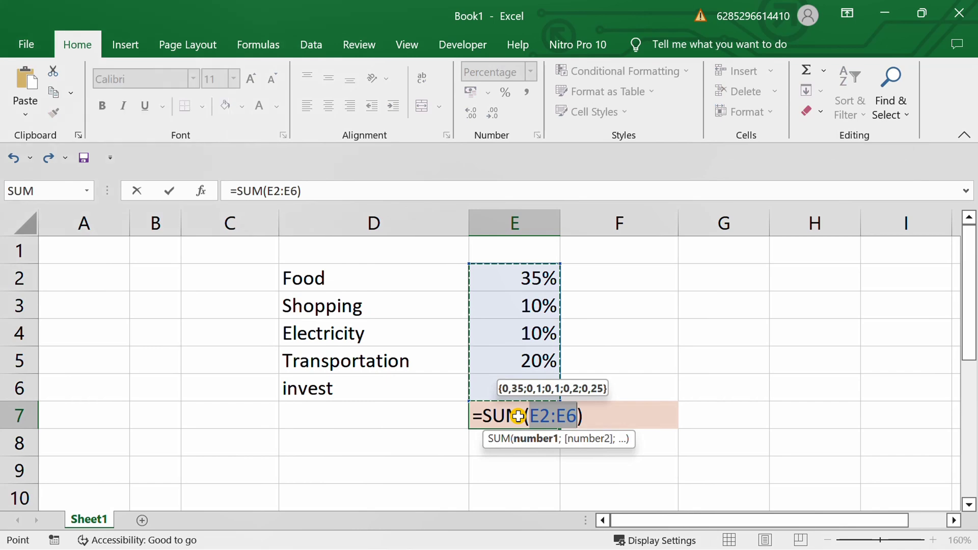
key(Return)
click(550, 460)
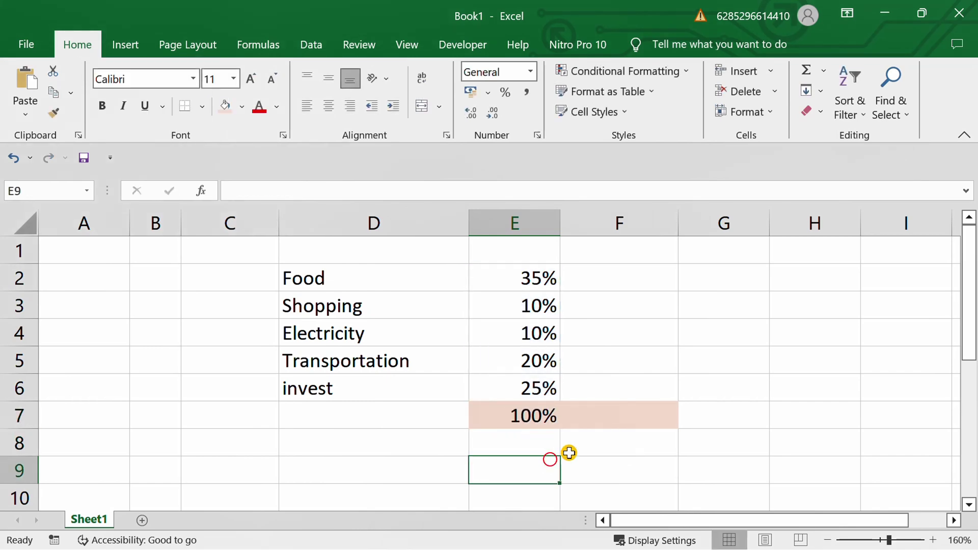
click(502, 418)
key(BackSpace)
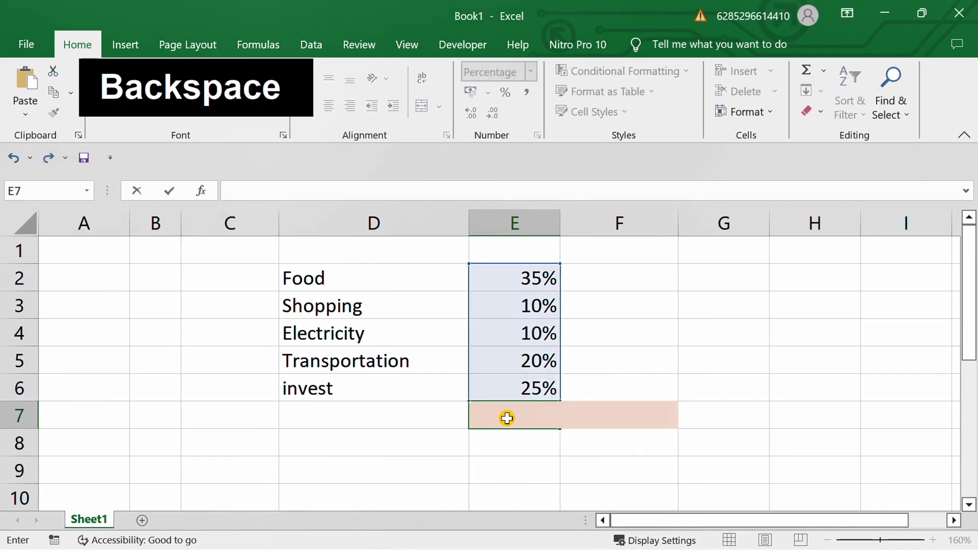
click(506, 469)
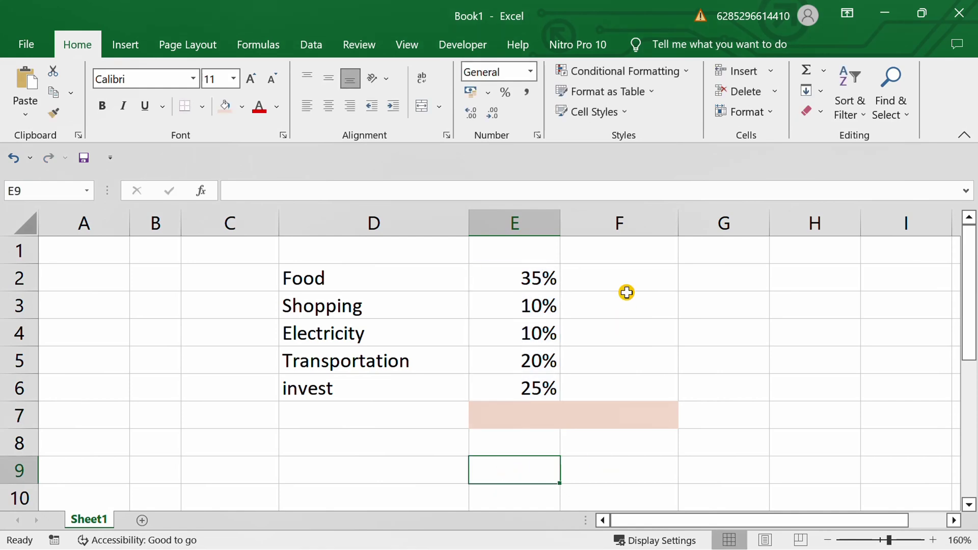
Step: Enter =E2/100%*360 in F2, turning Food's 35% into a 126° angle
click(620, 276)
text(=)
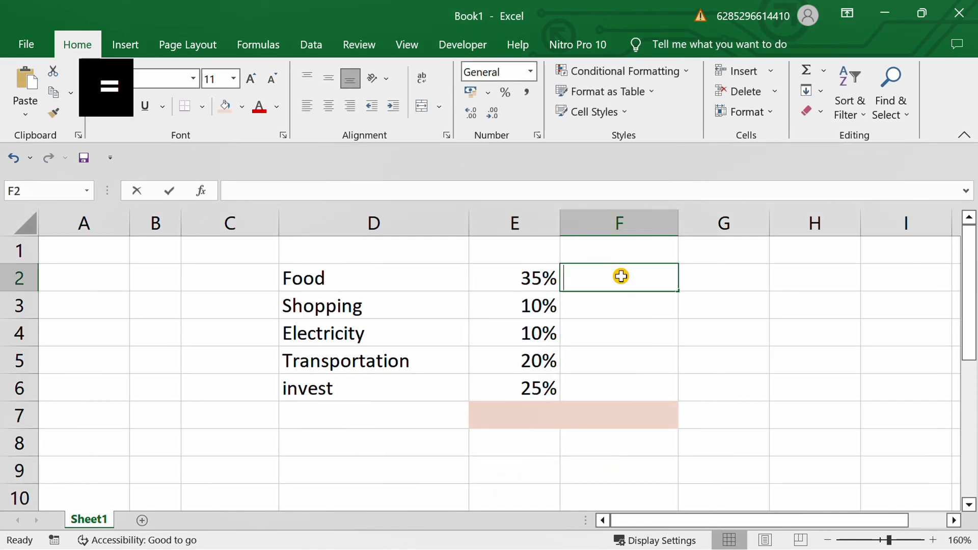
click(518, 275)
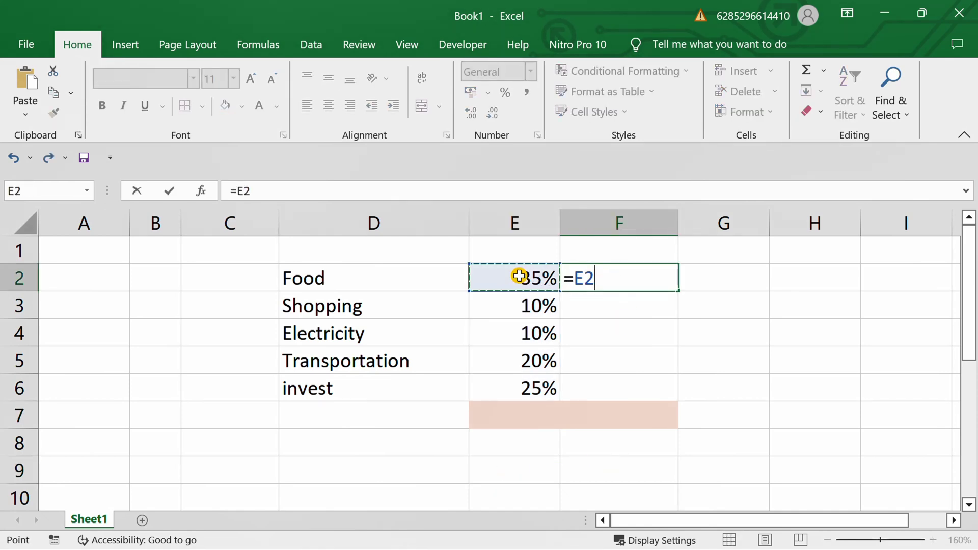
text(/100)
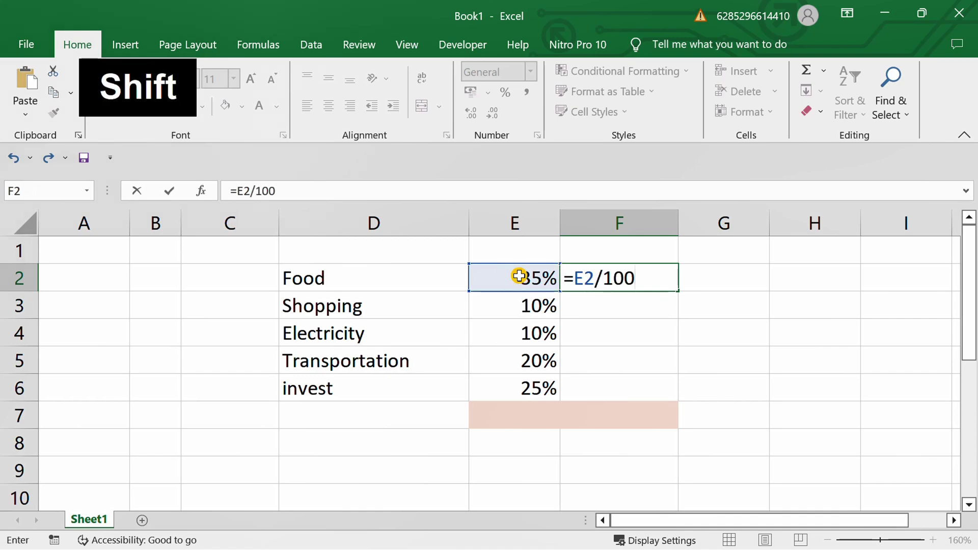
text(%*360)
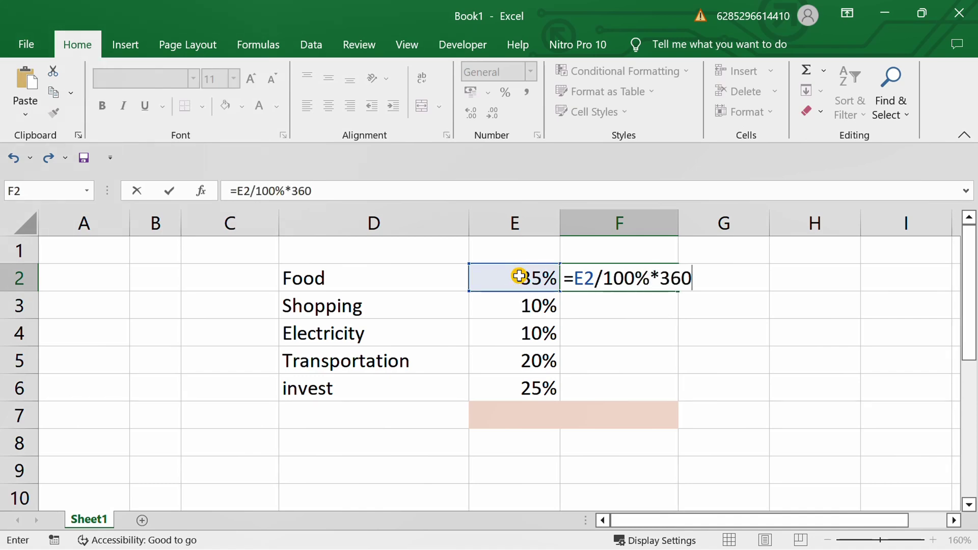
key(Return)
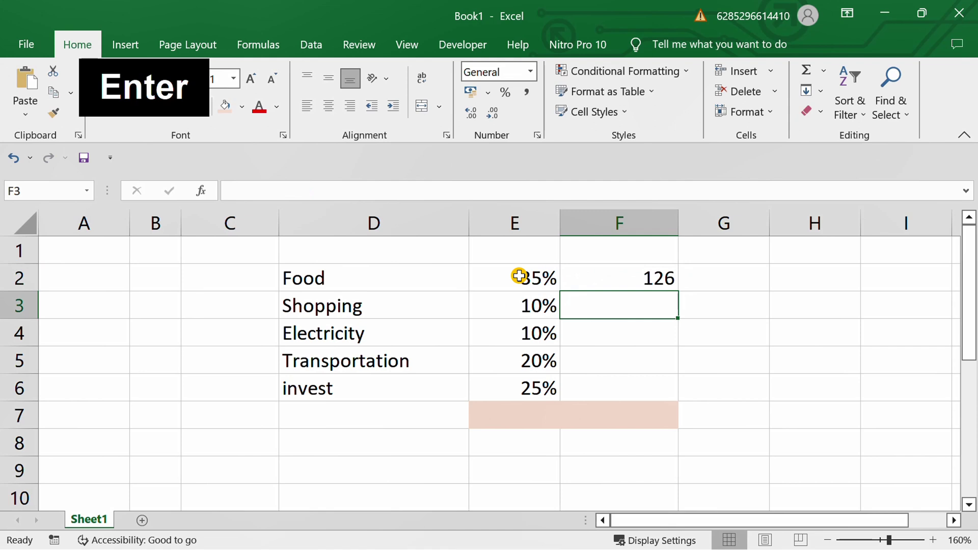
click(615, 278)
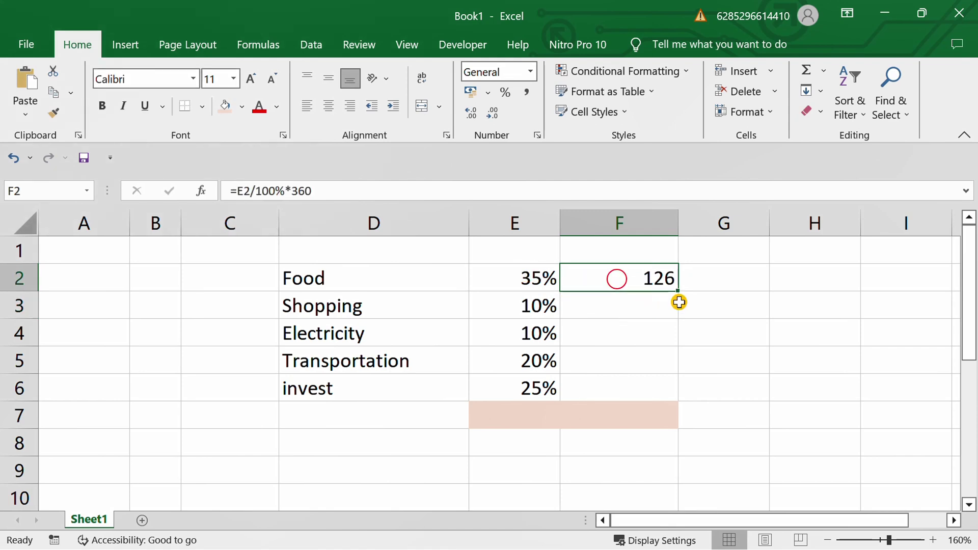
Step: Fill the angle formula down to F6 (126, 36, 36, 72, 90), snip the D1–F8 table, and return to Illustrator
drag(680, 291, 659, 397)
click(617, 455)
key(super+shift+s)
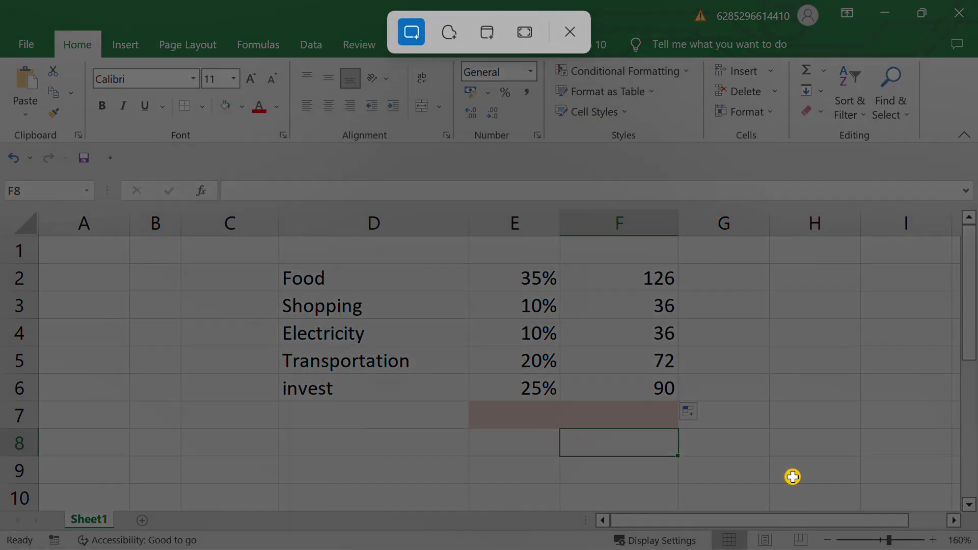
drag(260, 254, 714, 451)
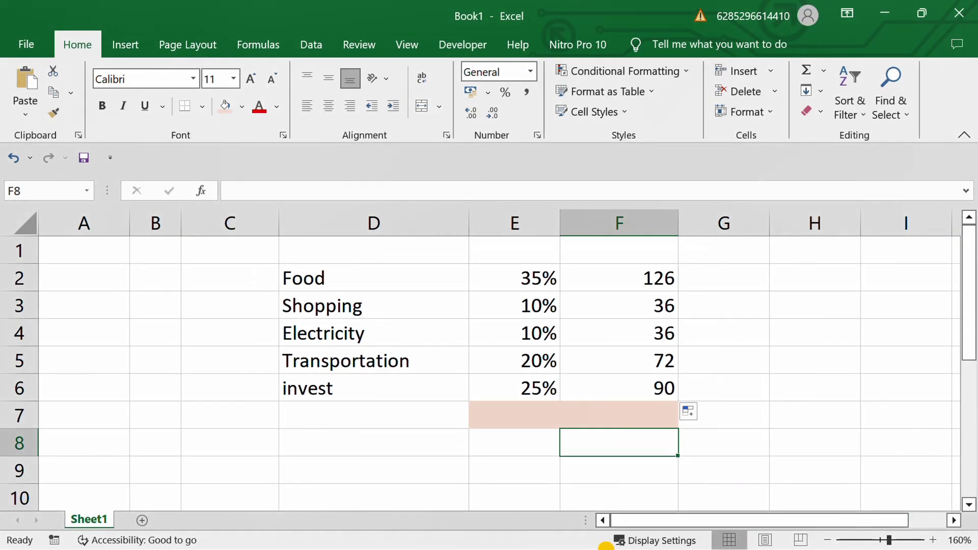
click(510, 529)
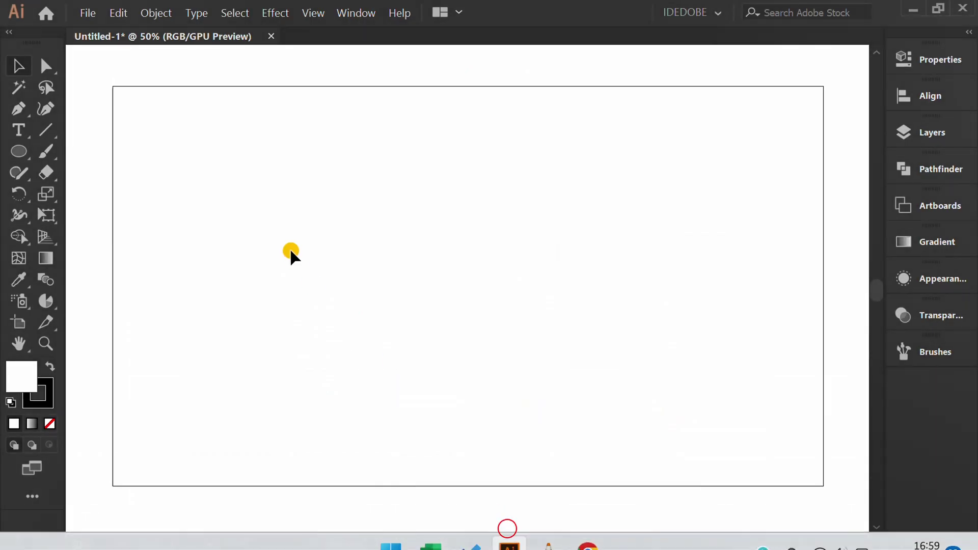
Step: Paste the snipped angle table, move it above the artboard, and scale it down proportionally
key(ctrl+v)
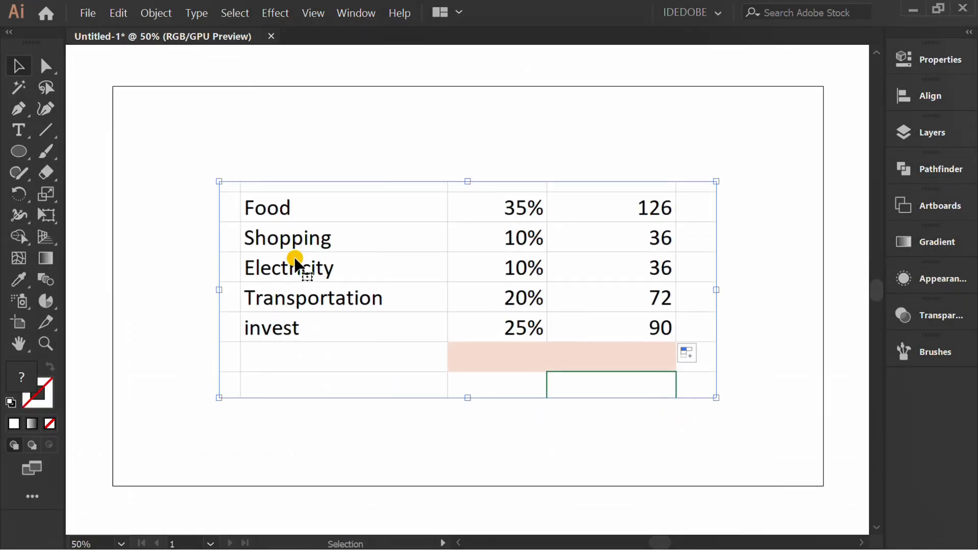
click(360, 428)
scroll(391, 426, down, 3)
drag(405, 386, 371, 278)
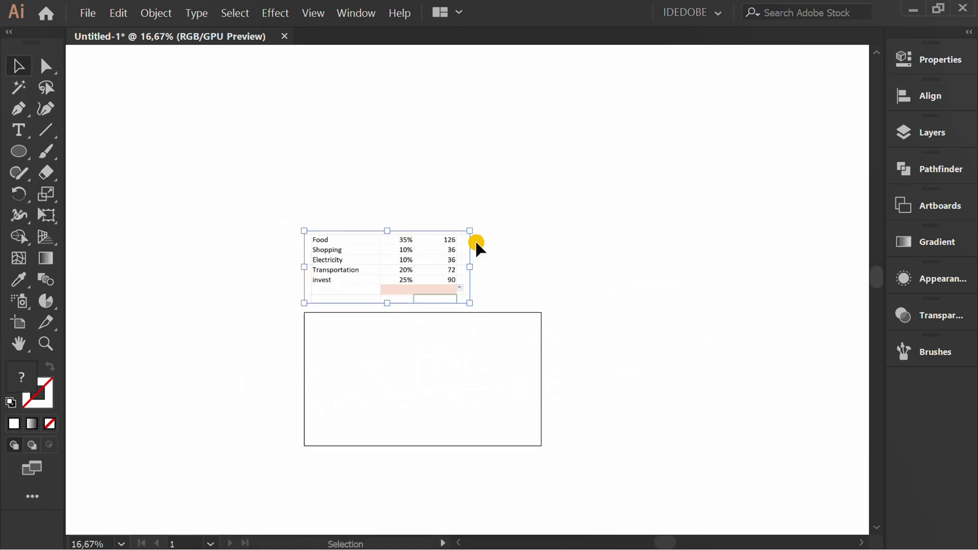
key(shift)
drag(472, 232, 401, 261)
click(439, 408)
scroll(439, 408, up, 2)
key(space)
drag(435, 407, 436, 372)
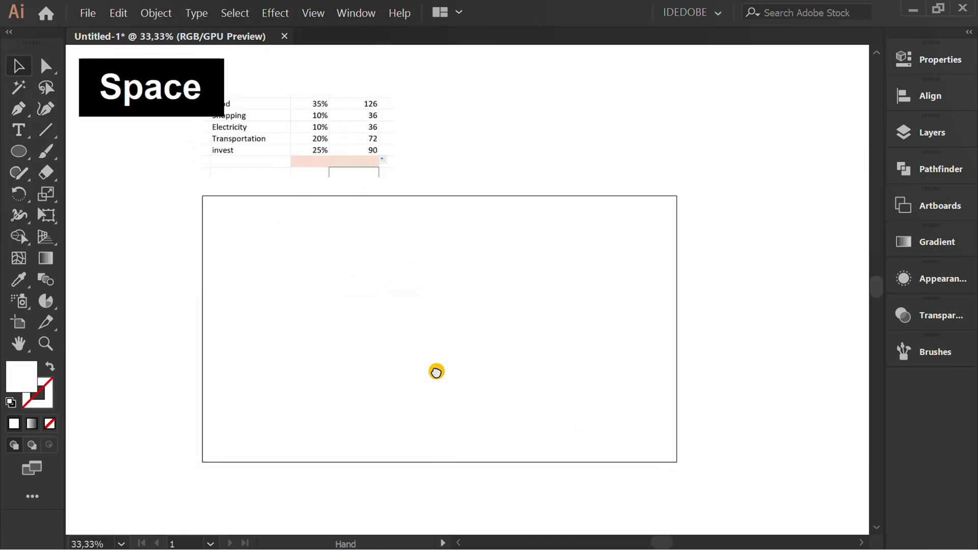
click(14, 151)
Step: Draw a 500 × 500 pt circle with the Ellipse tool
click(117, 194)
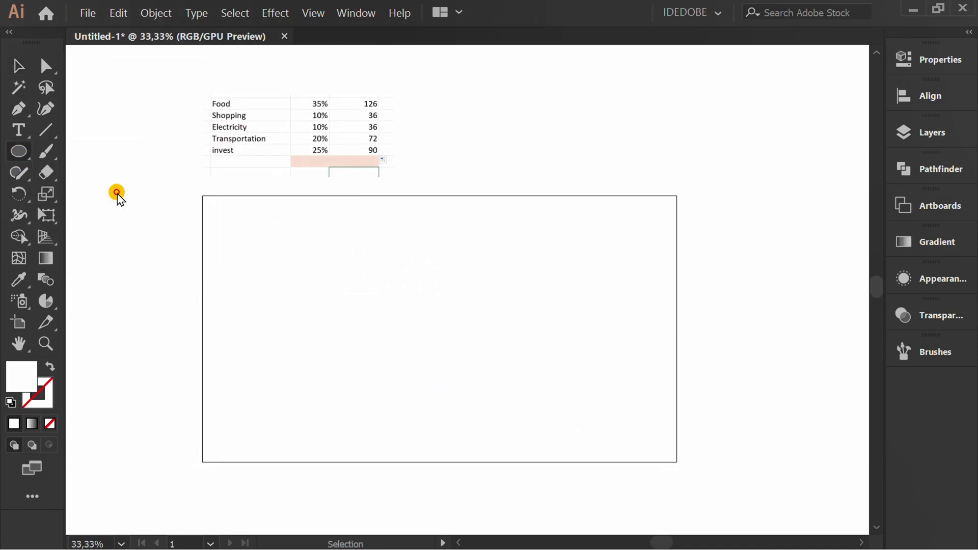
click(428, 322)
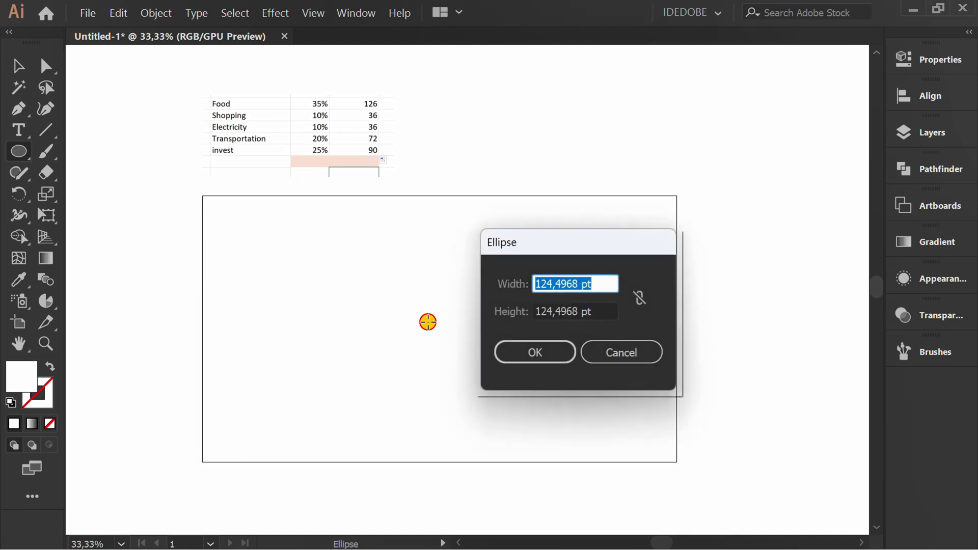
text(500)
key(Tab)
text(500)
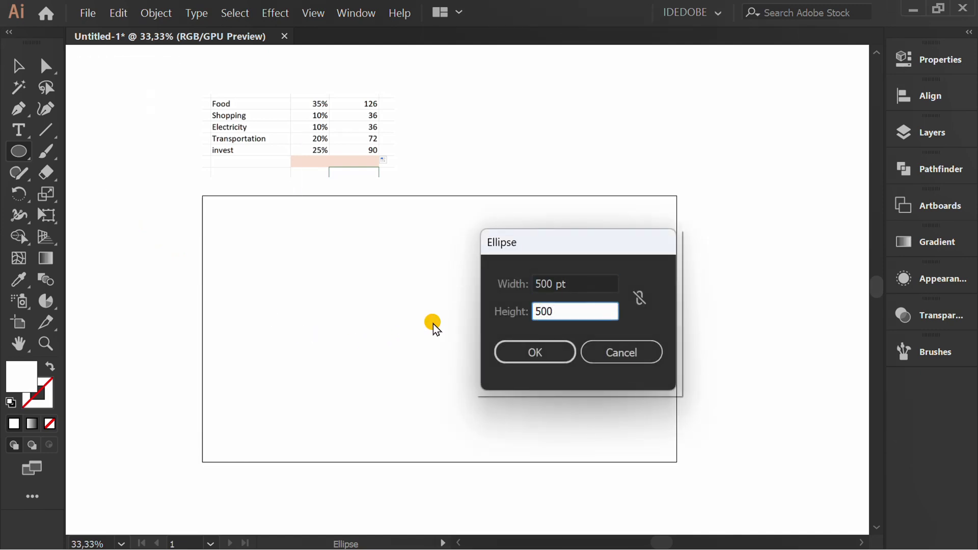
click(544, 351)
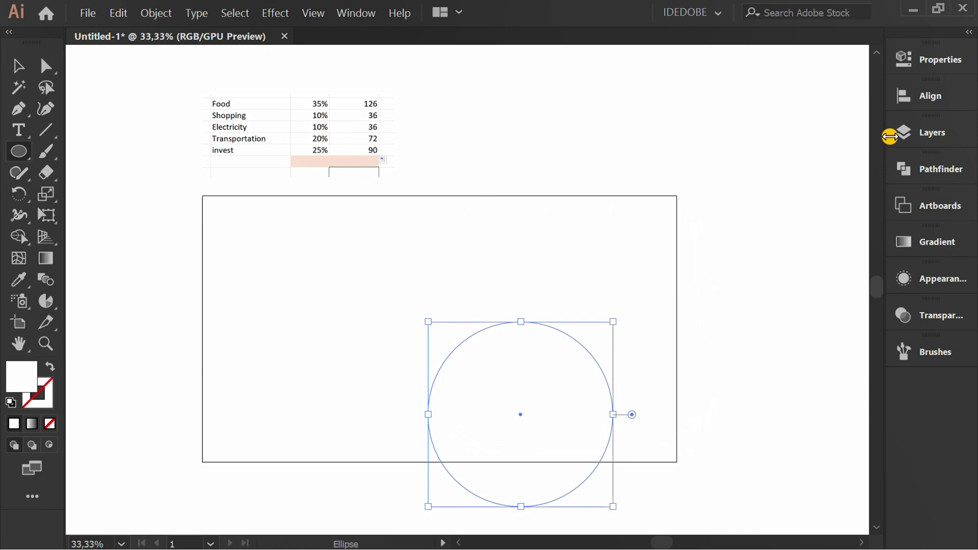
Step: Center the circle on the artboard and reset it to default fill and stroke
click(921, 96)
click(729, 126)
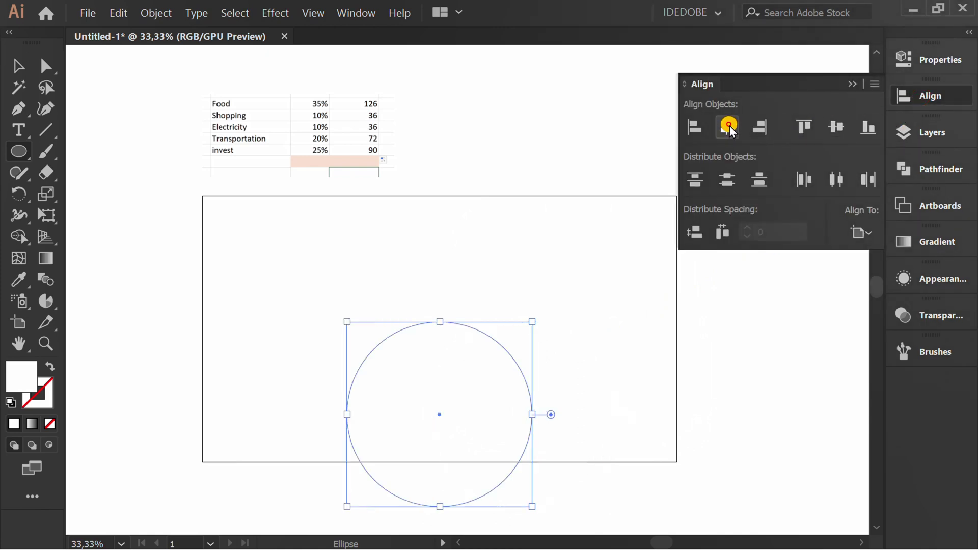
click(835, 127)
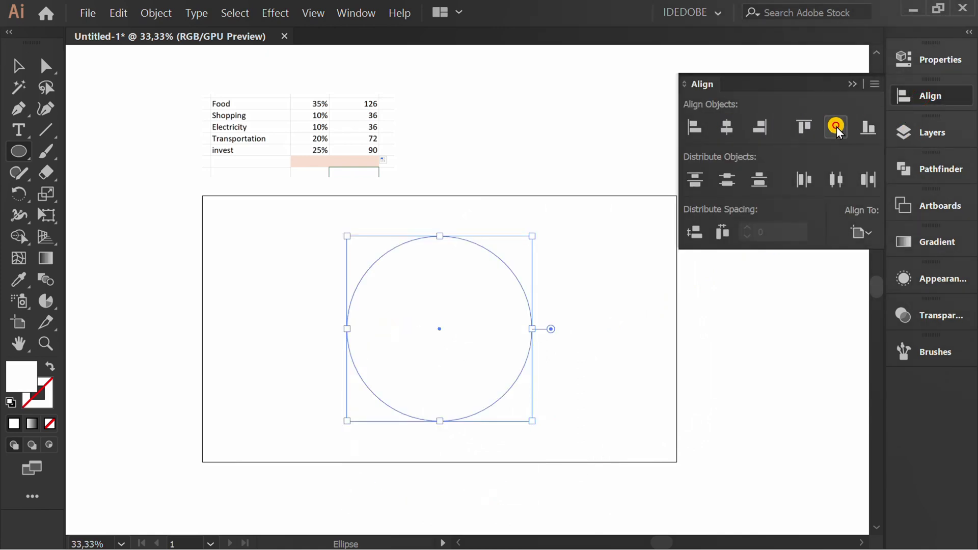
click(851, 85)
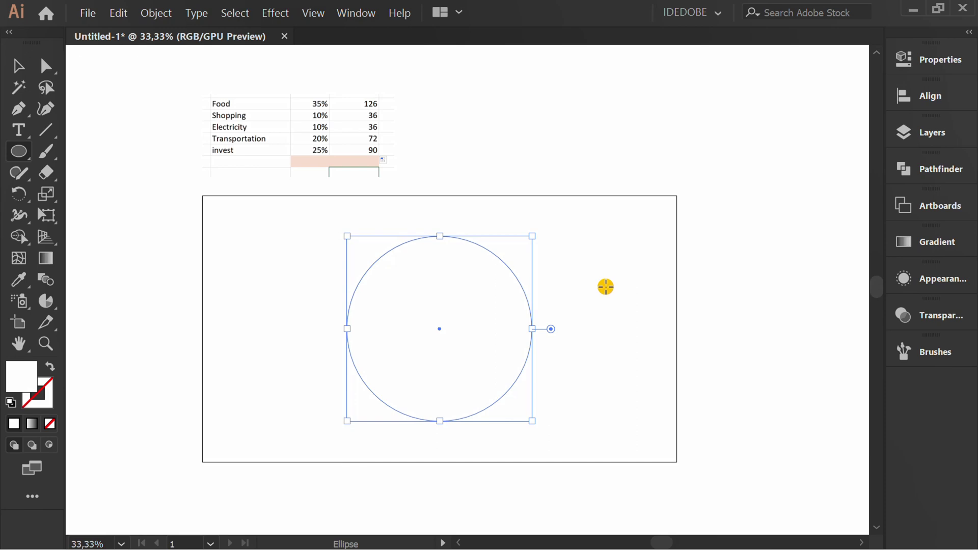
key(d)
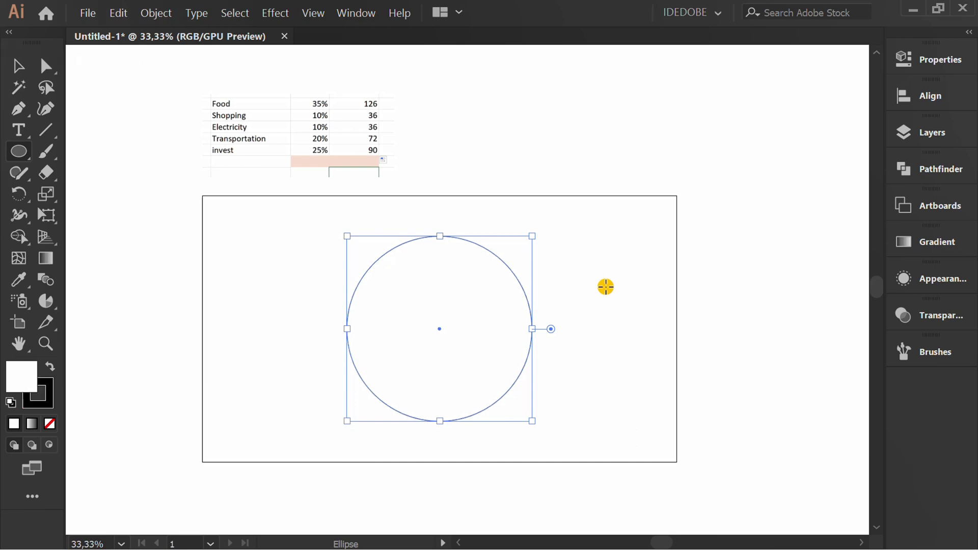
key(v)
click(605, 286)
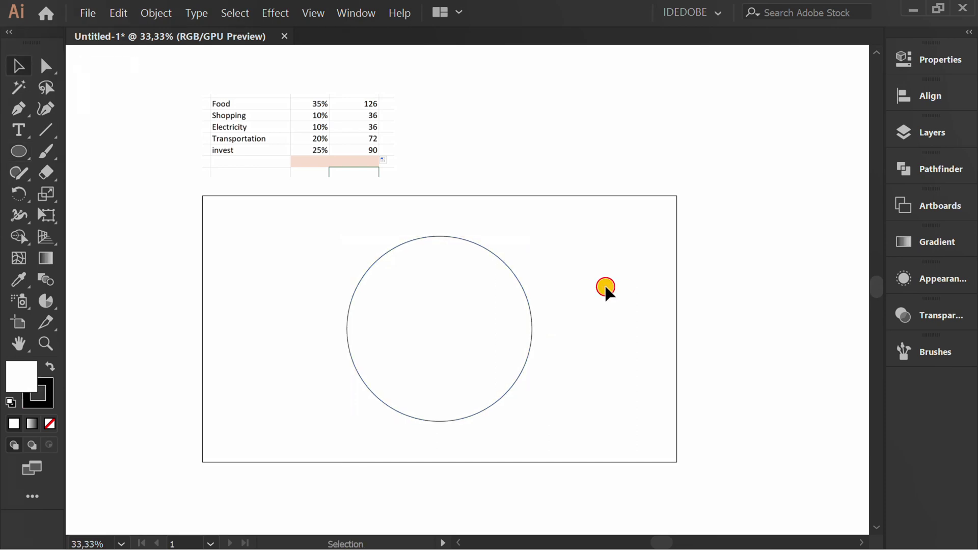
Step: Draw a horizontal line from the circle's centre and add a copy rotated 126° around it
click(45, 127)
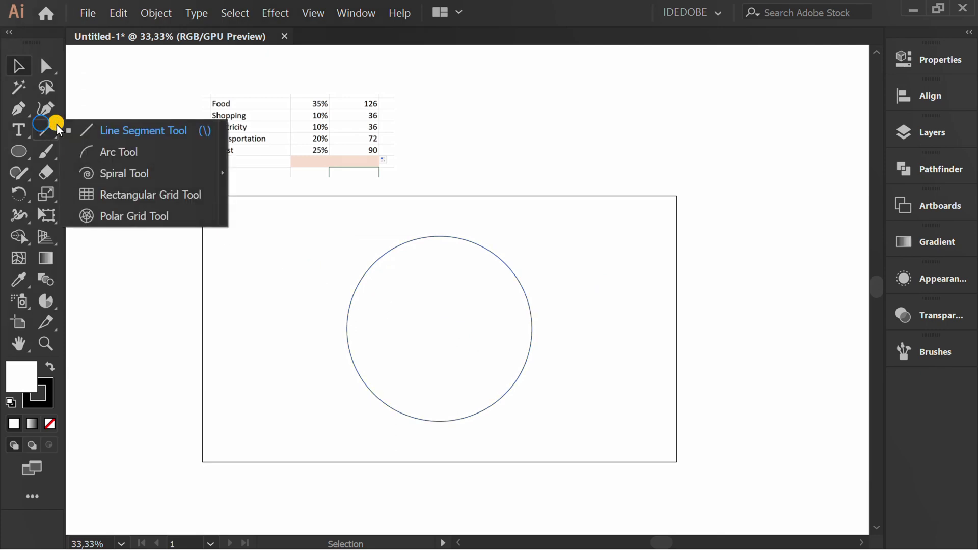
click(132, 130)
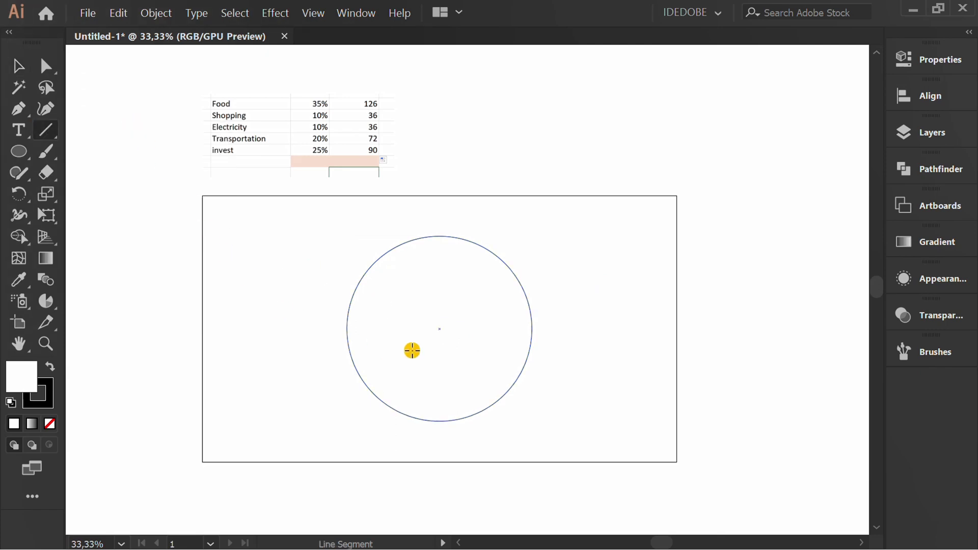
drag(439, 329, 587, 329)
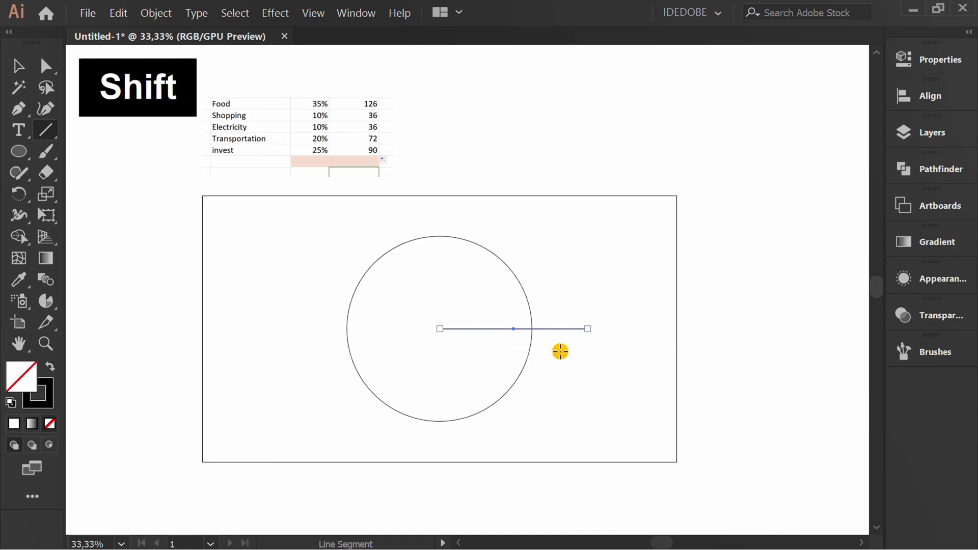
key(r)
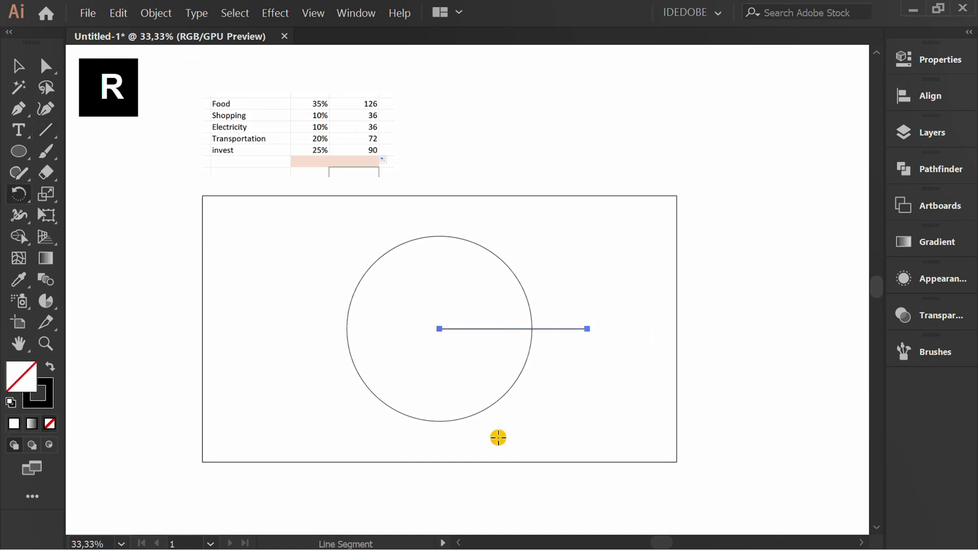
key(alt)
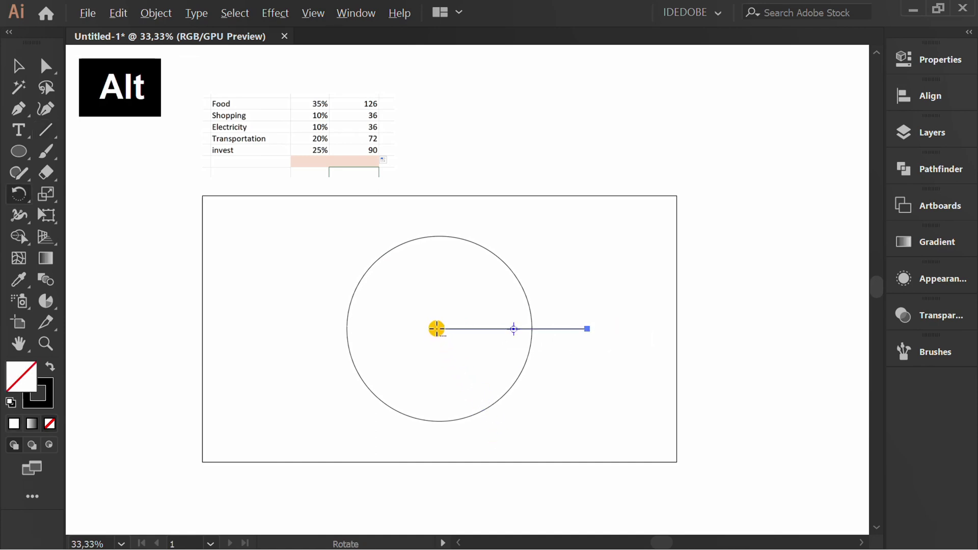
alt+click(441, 329)
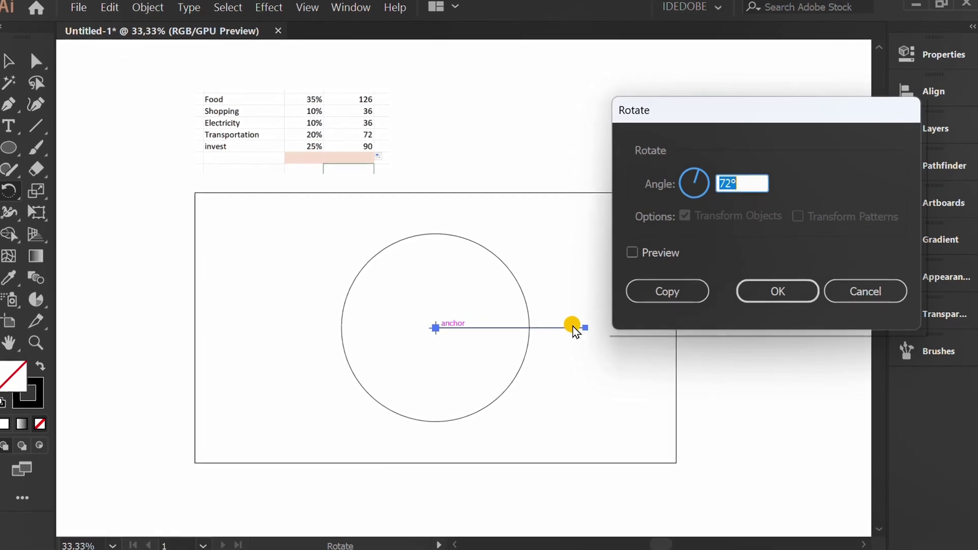
text(12)
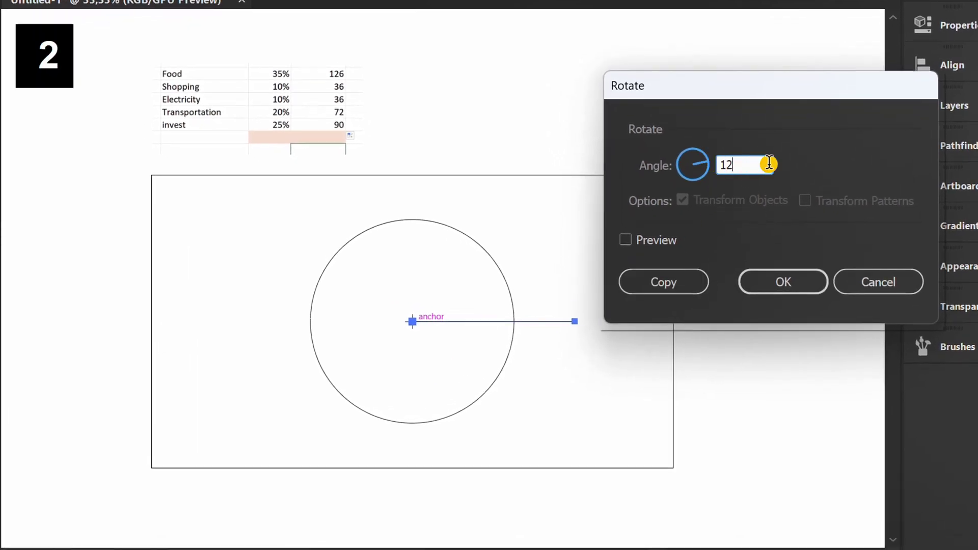
text(6)
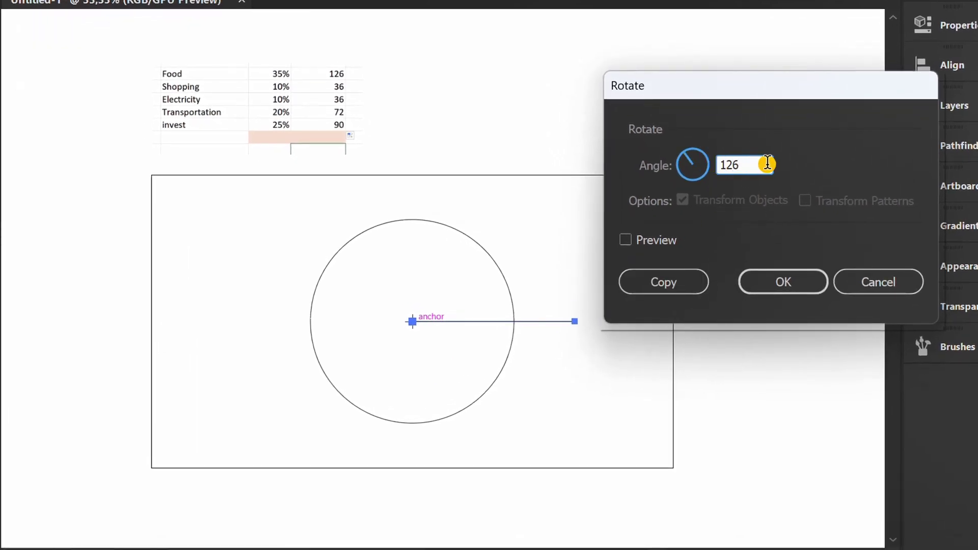
click(626, 239)
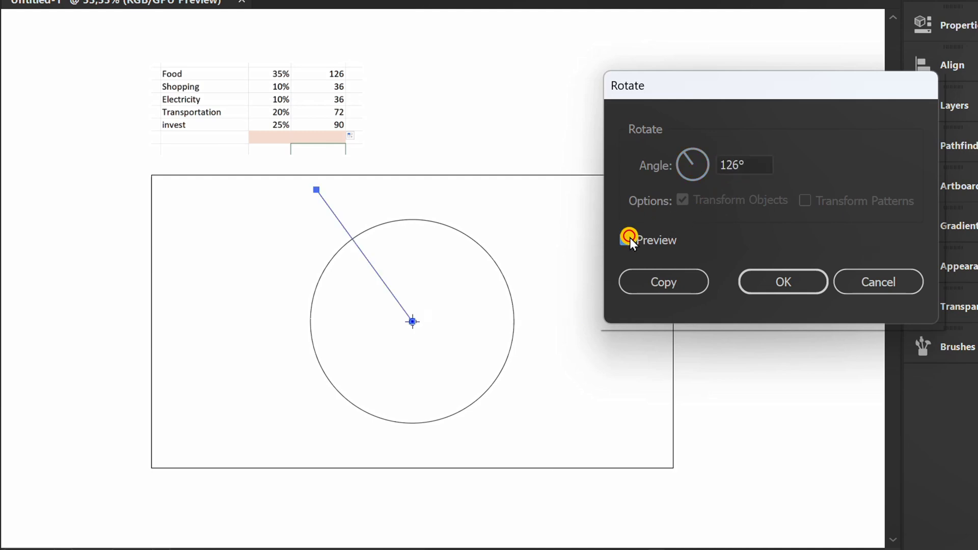
click(677, 283)
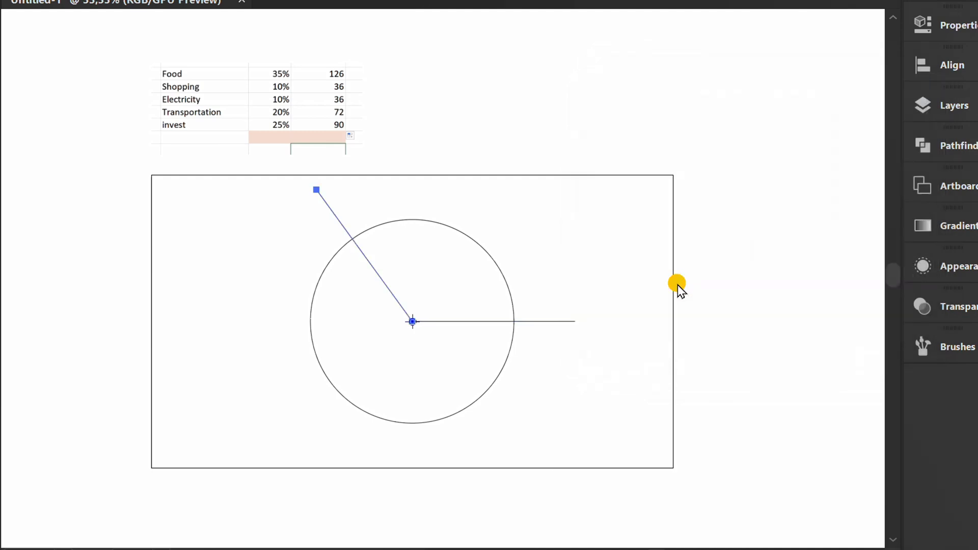
Step: Add further line copies rotated 36°, 36° and 72° about the circle's centre
key(alt)
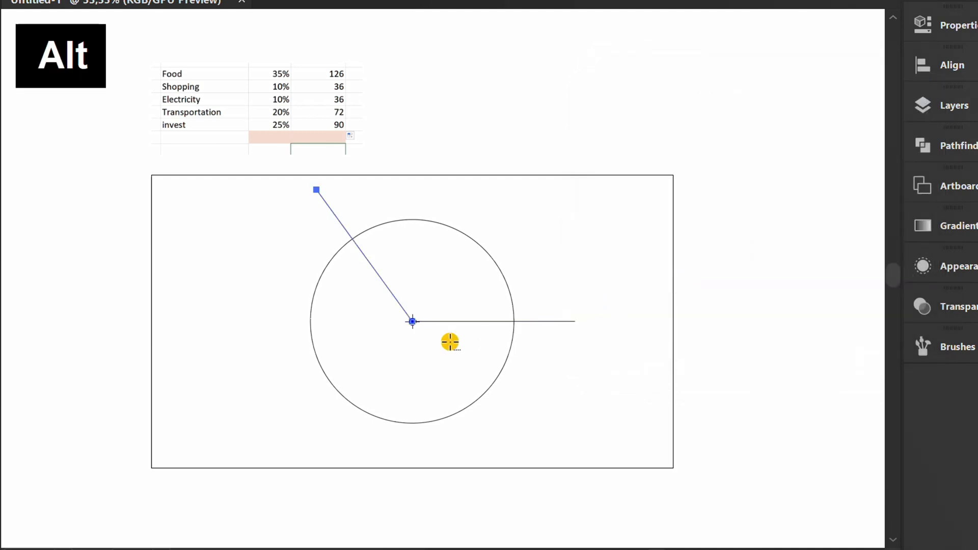
alt+click(412, 320)
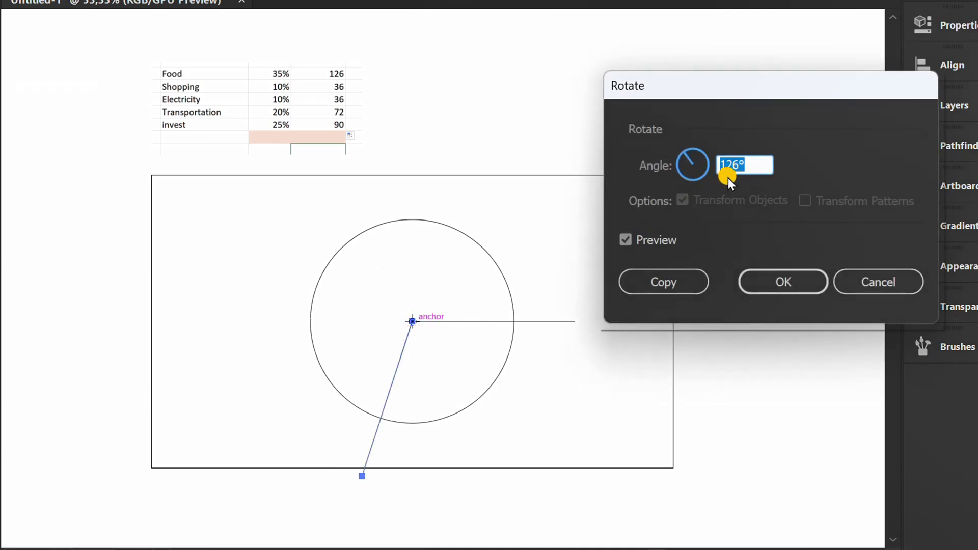
text(36)
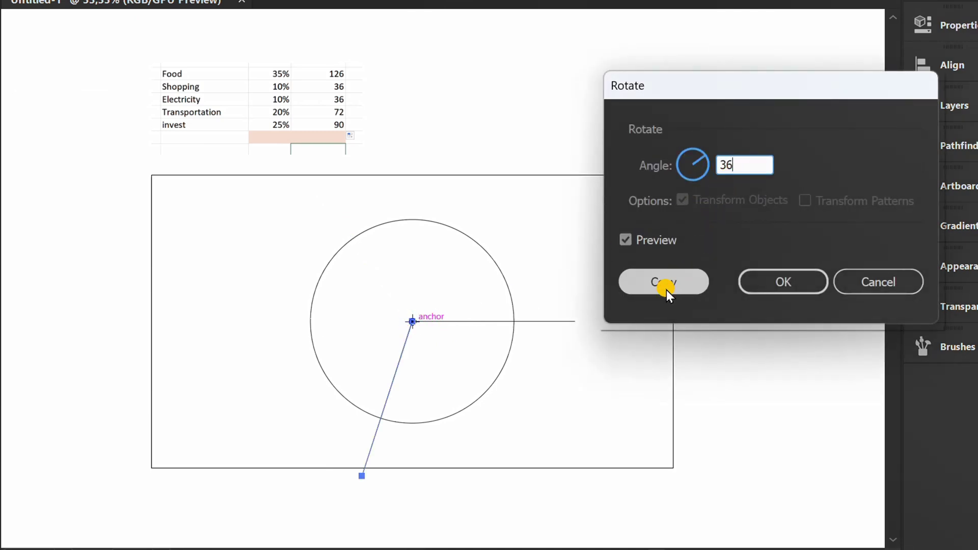
click(662, 283)
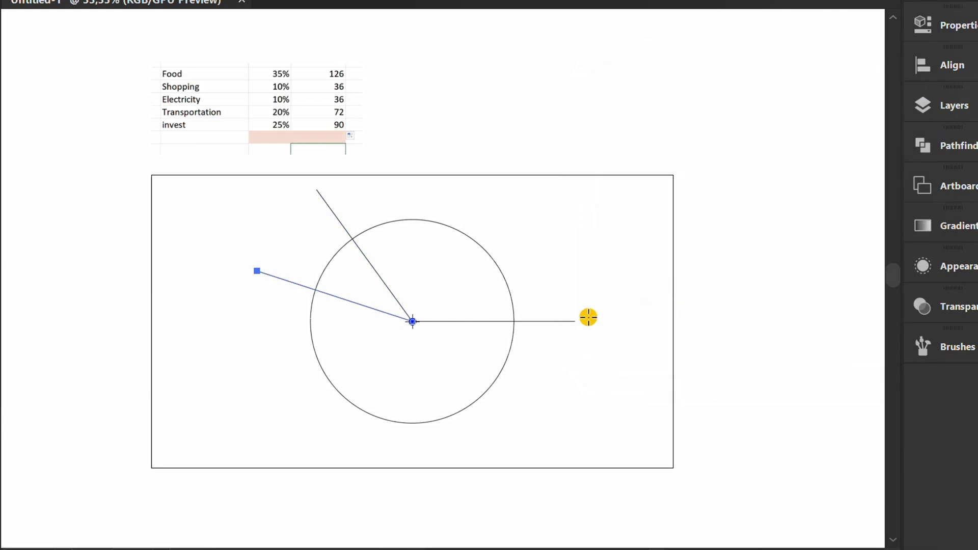
key(alt)
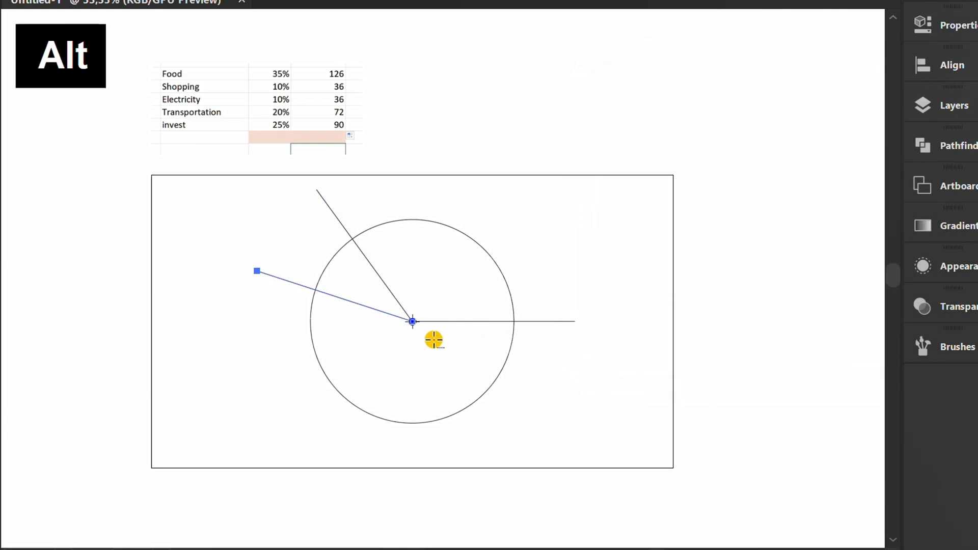
alt+click(410, 321)
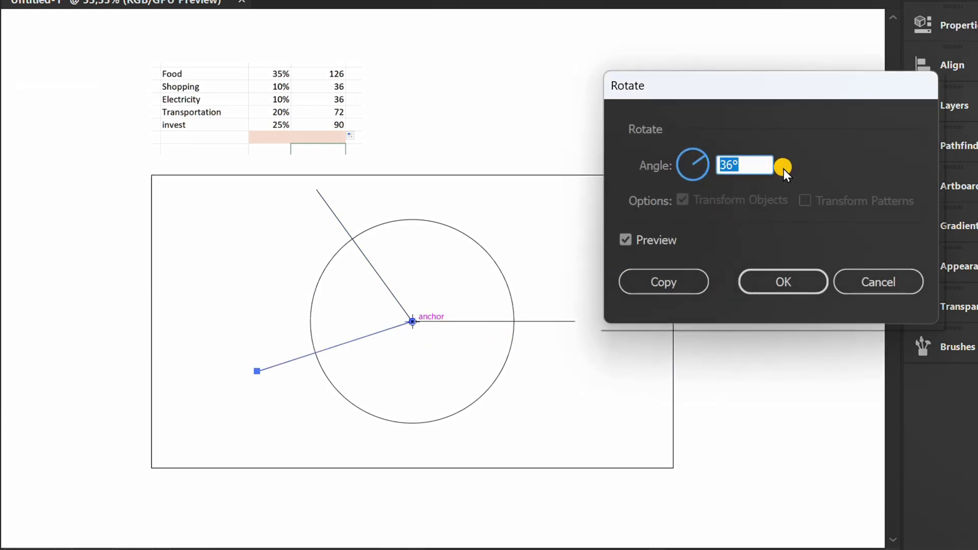
text(36)
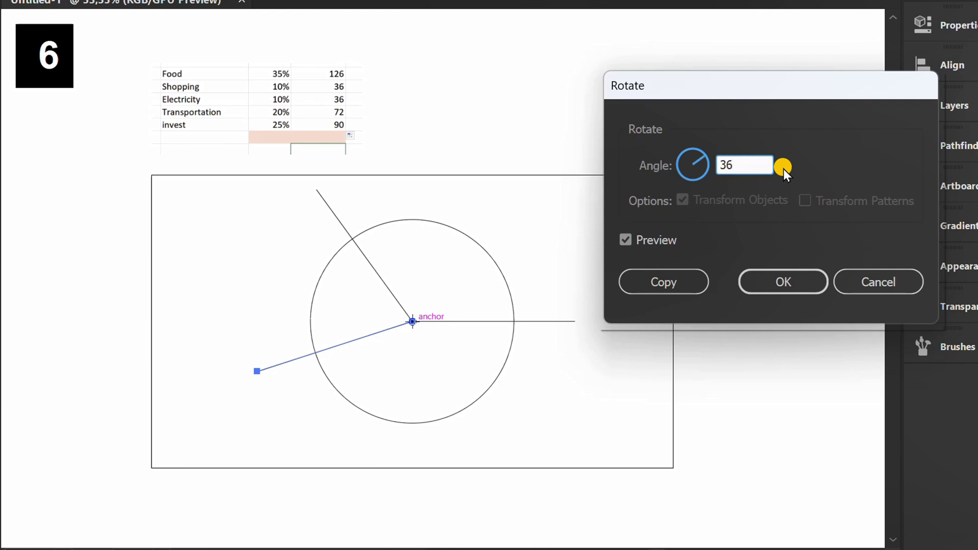
click(661, 280)
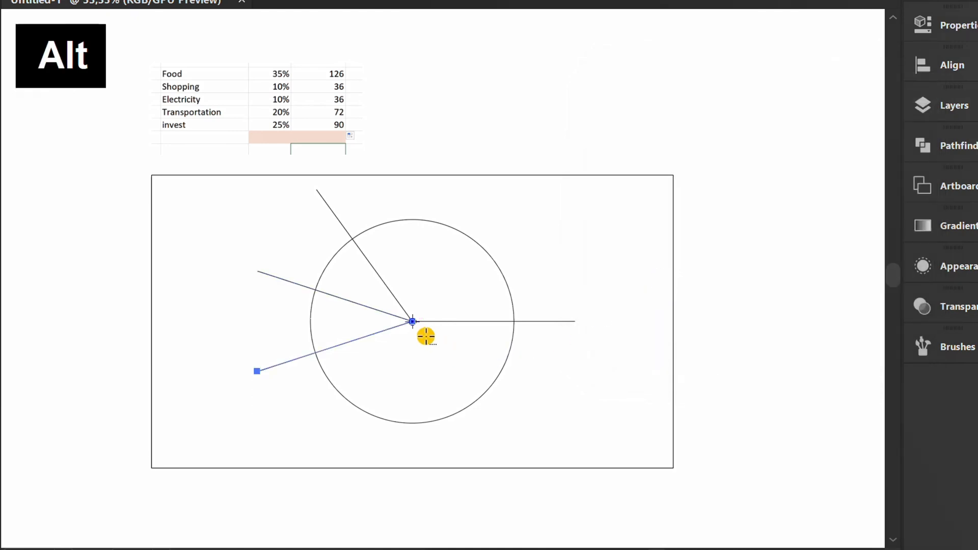
alt+click(410, 320)
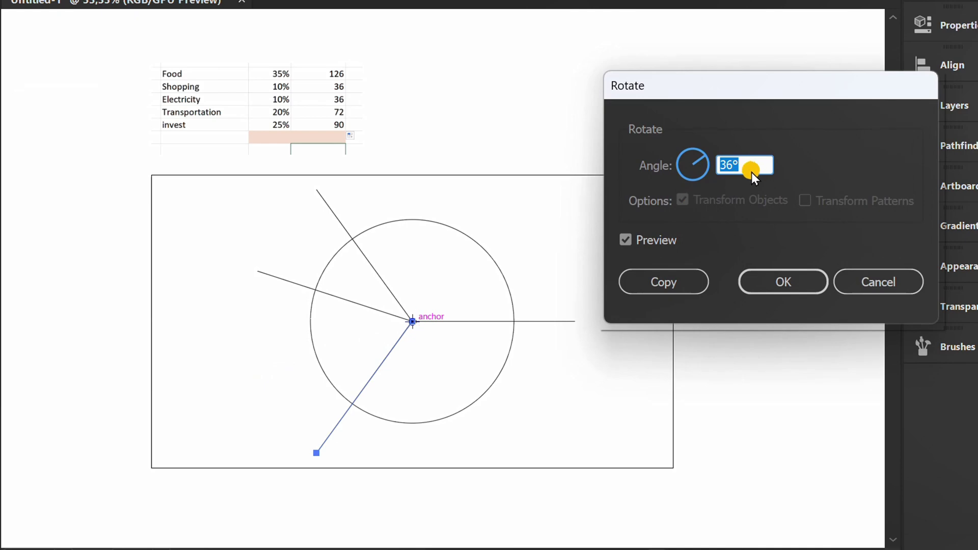
text(72)
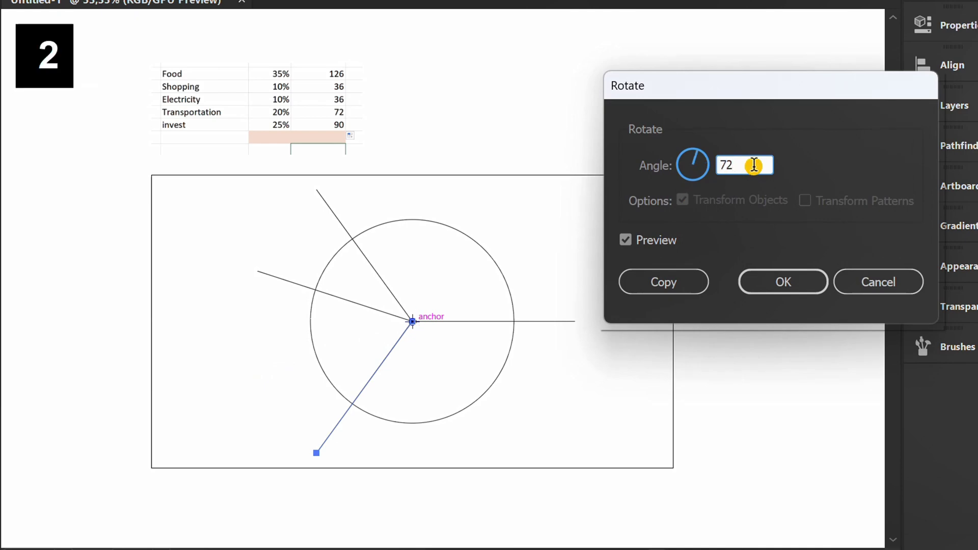
click(672, 280)
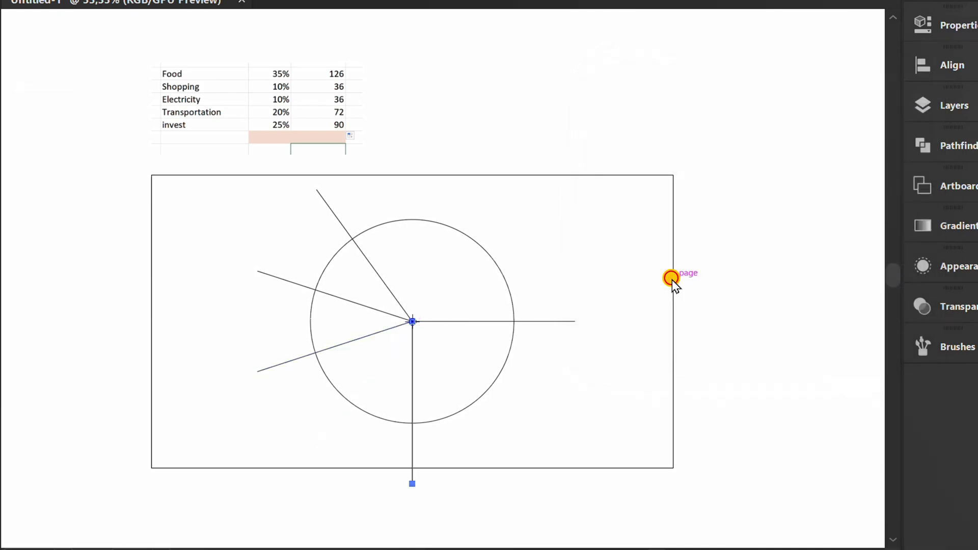
key(v)
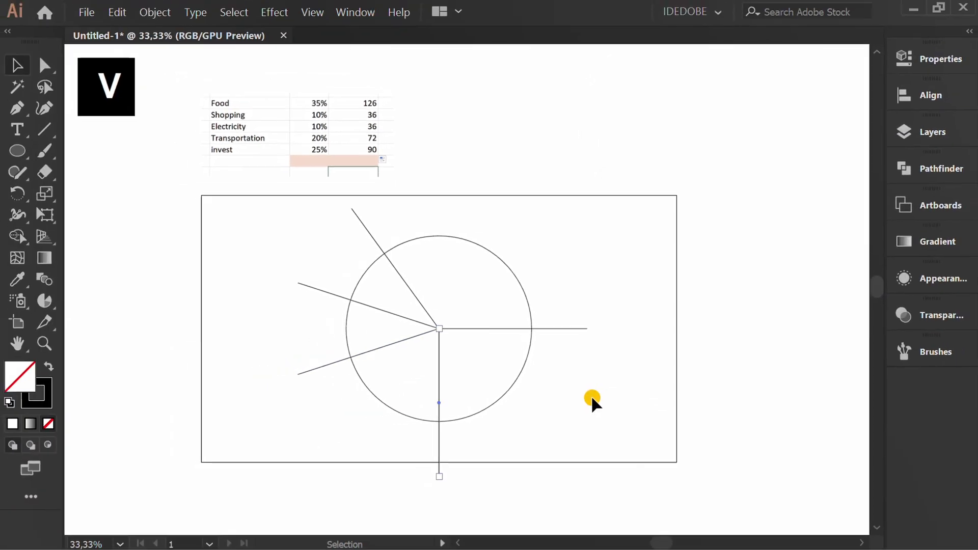
click(592, 399)
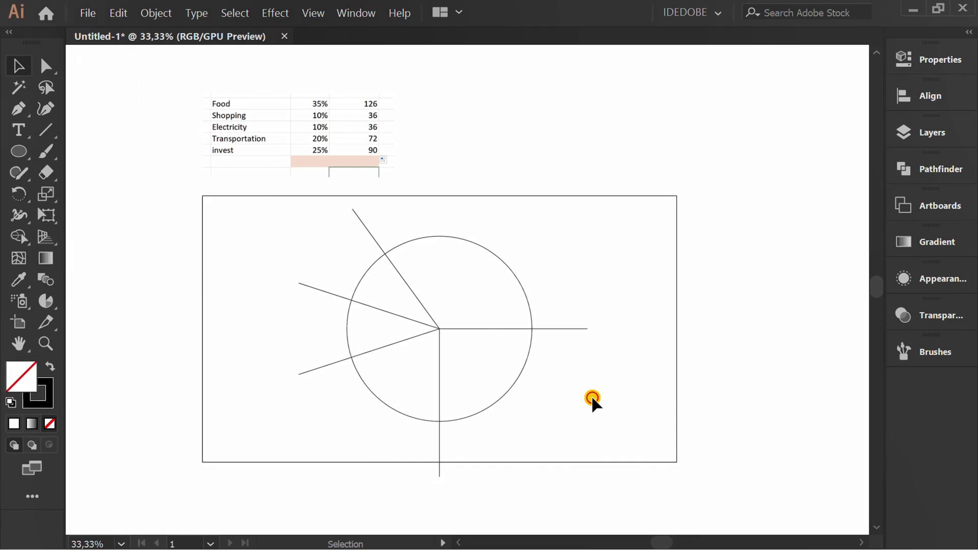
Step: Select the circle and lines and use Shape Builder to make each of the five regions a slice
drag(581, 225, 305, 429)
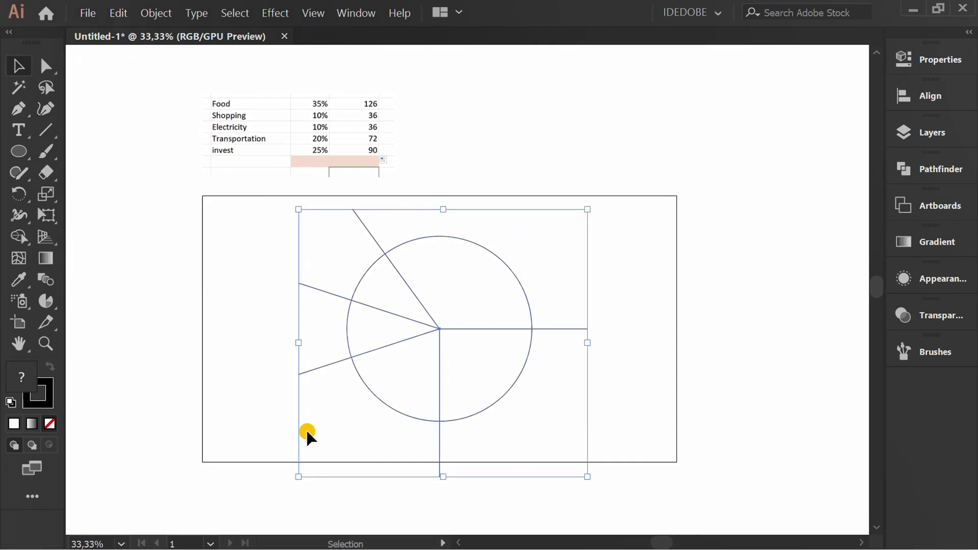
drag(20, 236, 69, 238)
click(124, 234)
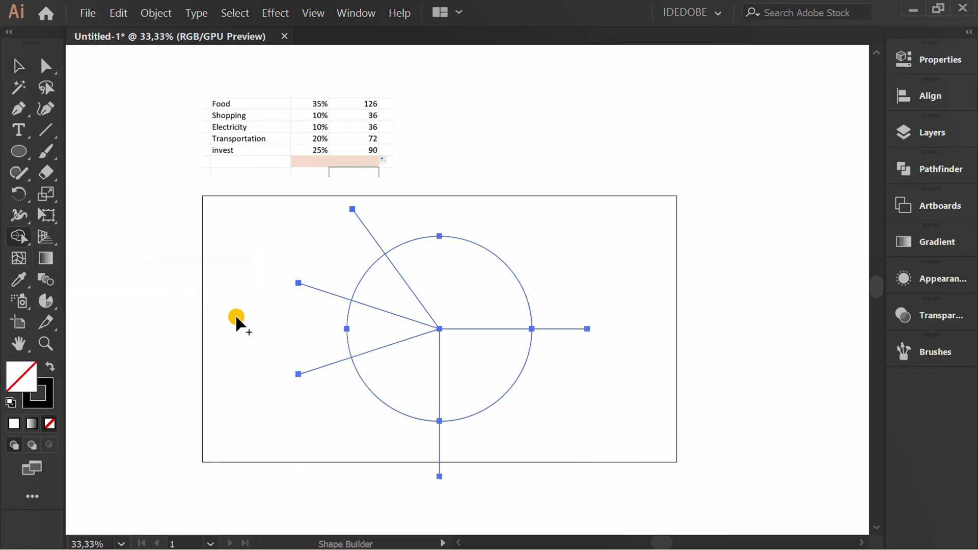
click(460, 279)
click(376, 281)
click(375, 330)
click(405, 383)
click(487, 367)
Step: Delete the stray line ends sticking out above, left, below and right of the circle
key(v)
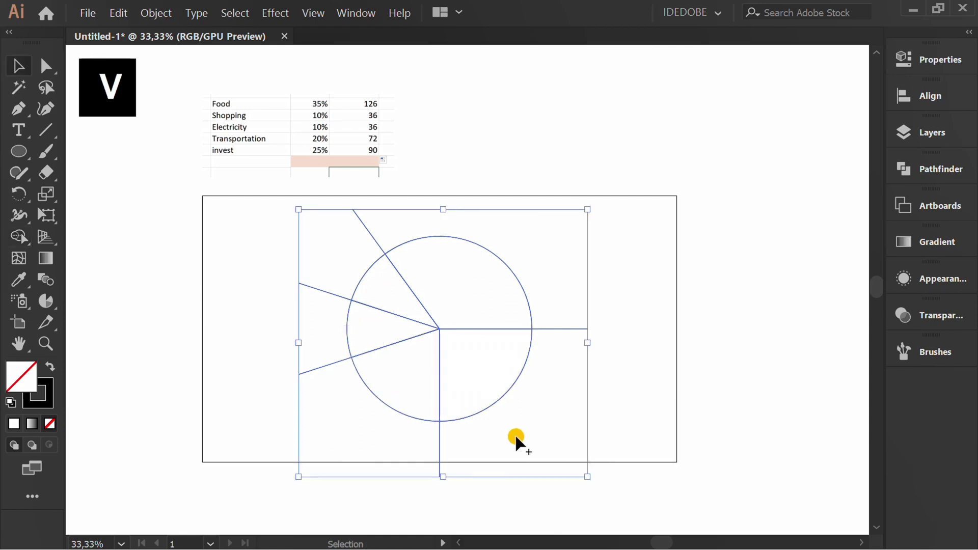
click(631, 395)
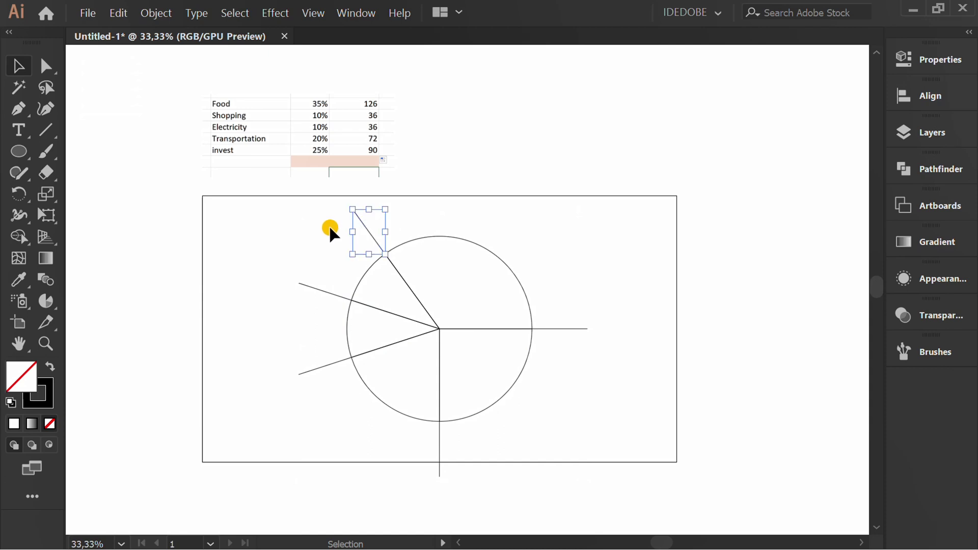
key(Delete)
key(Delete)
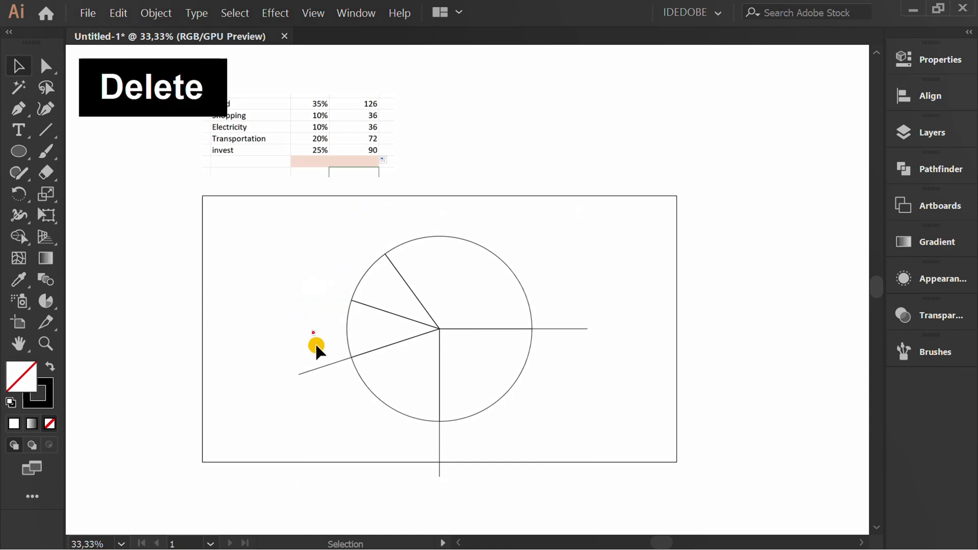
drag(327, 342, 286, 380)
key(Delete)
drag(463, 437, 410, 453)
key(Delete)
drag(595, 295, 557, 357)
key(Delete)
key(alt)
Step: Nudge the whole pie to the right and move the table image down beside it
drag(562, 226, 300, 434)
key(shift+Right)
key(shift+Right)
key(shift+Right)
key(shift+Right)
key(shift+Right)
key(shift+Right)
key(shift+Right)
key(shift+Right)
key(shift+Right)
key(shift+Right)
key(shift+Right)
key(shift+Right)
key(shift+Right)
key(shift+Right)
key(shift+Right)
key(shift+Right)
key(shift+Right)
key(shift+Right)
key(shift+Right)
key(shift+Right)
key(shift+Right)
key(shift+Right)
key(shift+Right)
key(shift+Right)
key(shift+Right)
key(shift+Right)
key(shift+Right)
key(shift+Right)
key(shift+Right)
key(shift+Right)
key(shift+Right)
key(shift+Right)
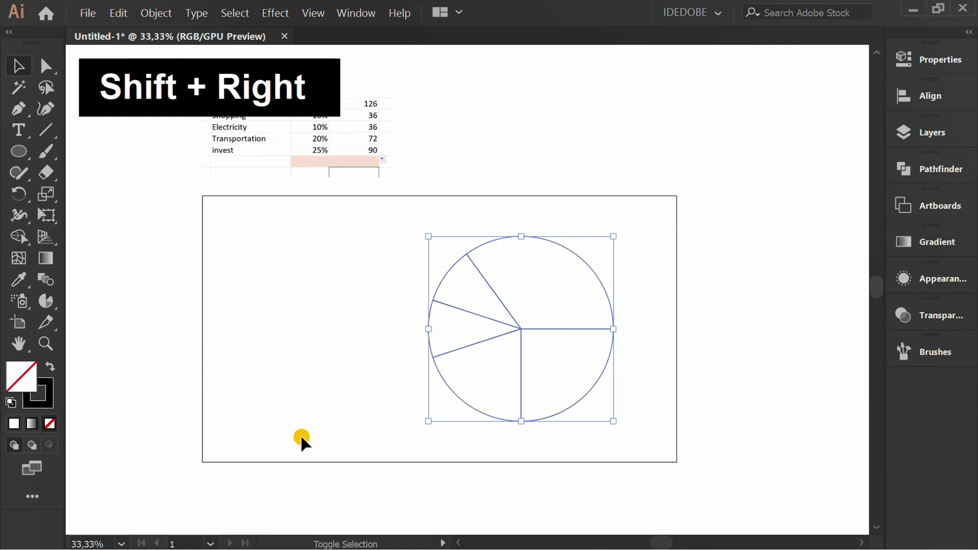
drag(294, 148, 310, 341)
click(337, 417)
Step: Type a two-line 'Food / 35%' label and place it inside the Food slice
alt+scroll(343, 422, up, 1)
drag(382, 423, 371, 419)
drag(18, 133, 100, 128)
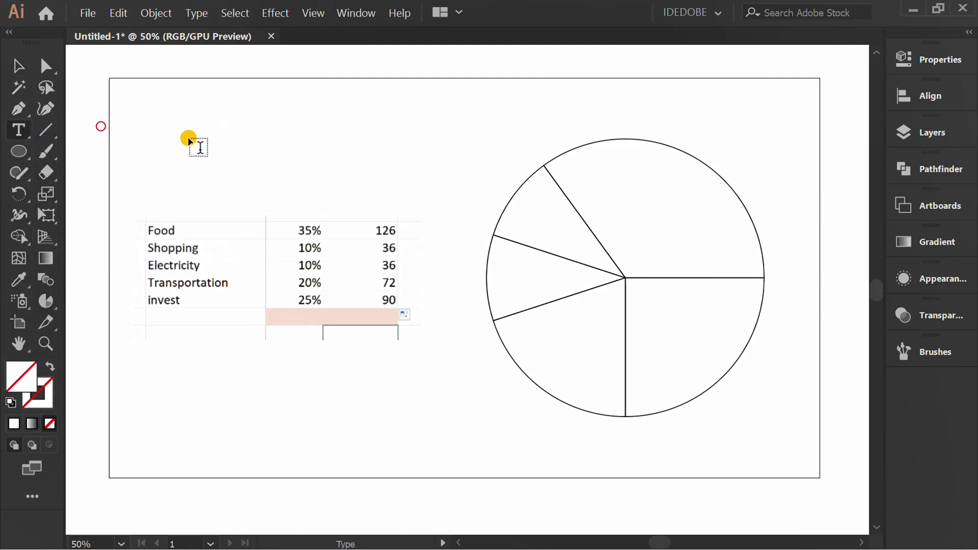
click(239, 139)
text(Food)
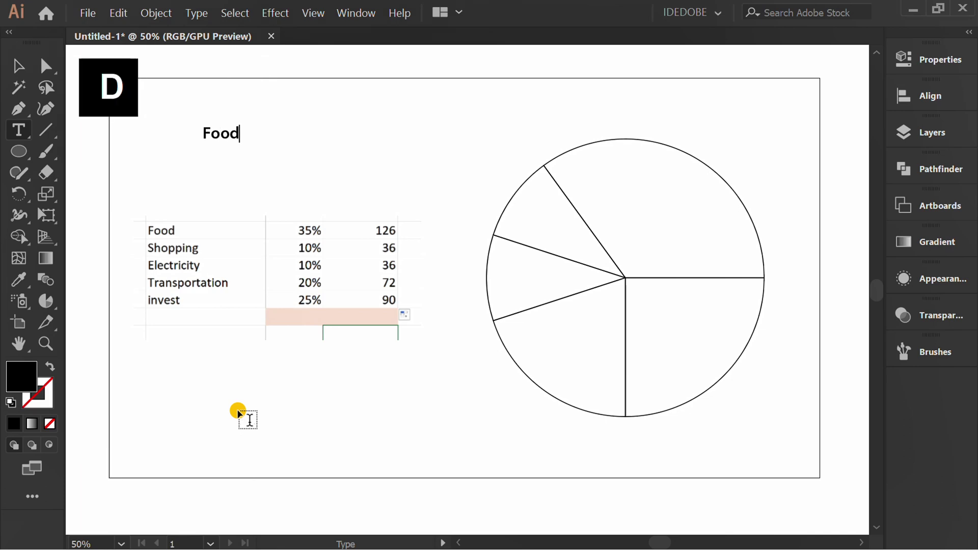
key(Return)
text(35%)
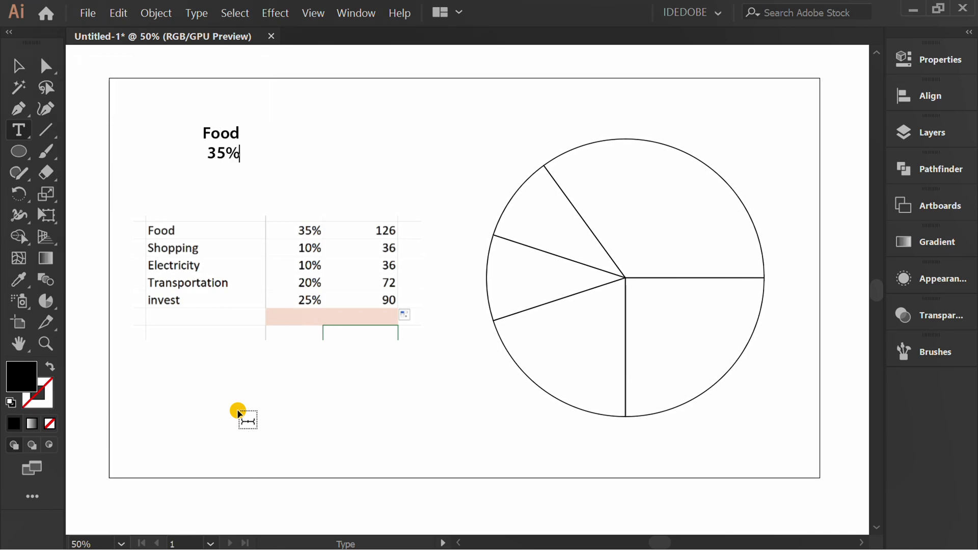
key(Escape)
drag(231, 144, 549, 213)
Step: Turn a copy of the label into 'Shopping / 10%'
key(t)
double_click(549, 217)
key(BackSpace)
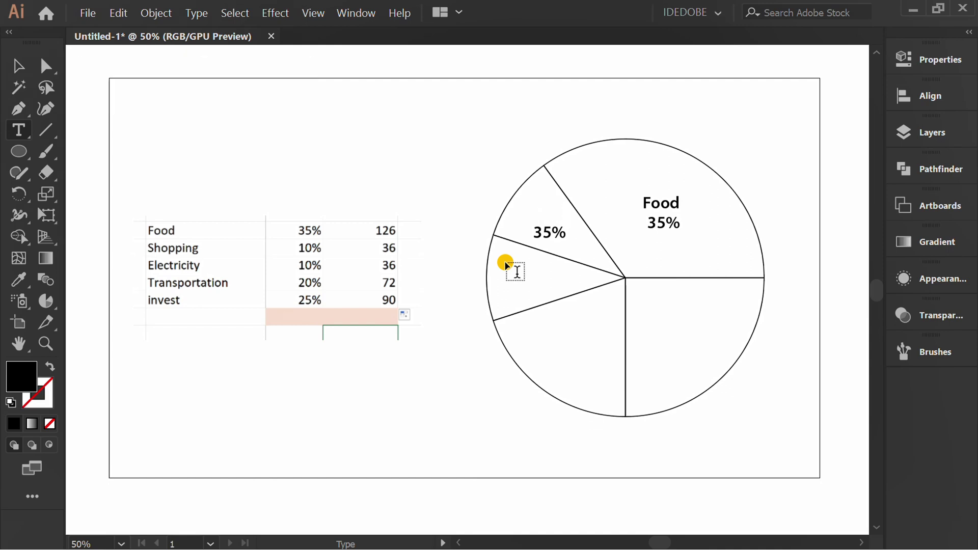
text(Shopping)
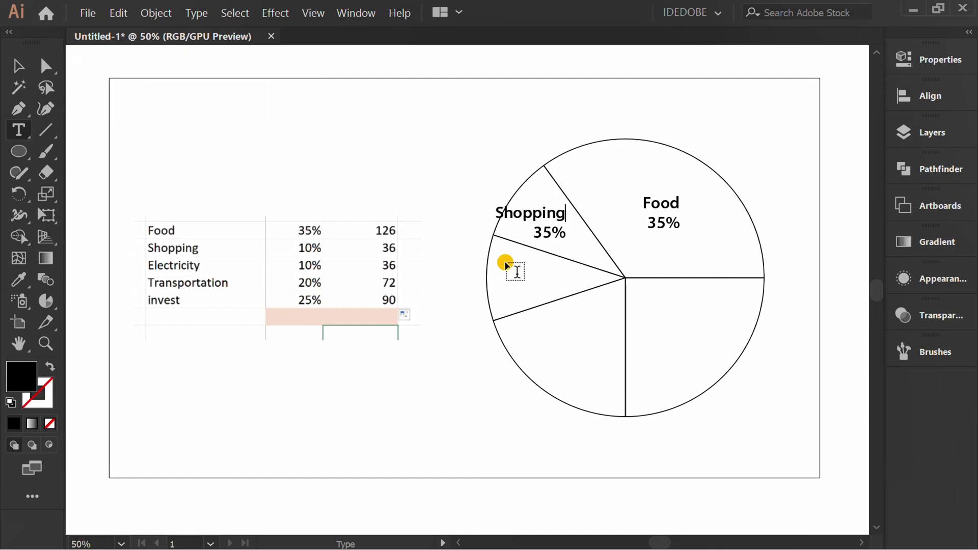
click(554, 230)
key(BackSpace)
key(BackSpace)
text(10)
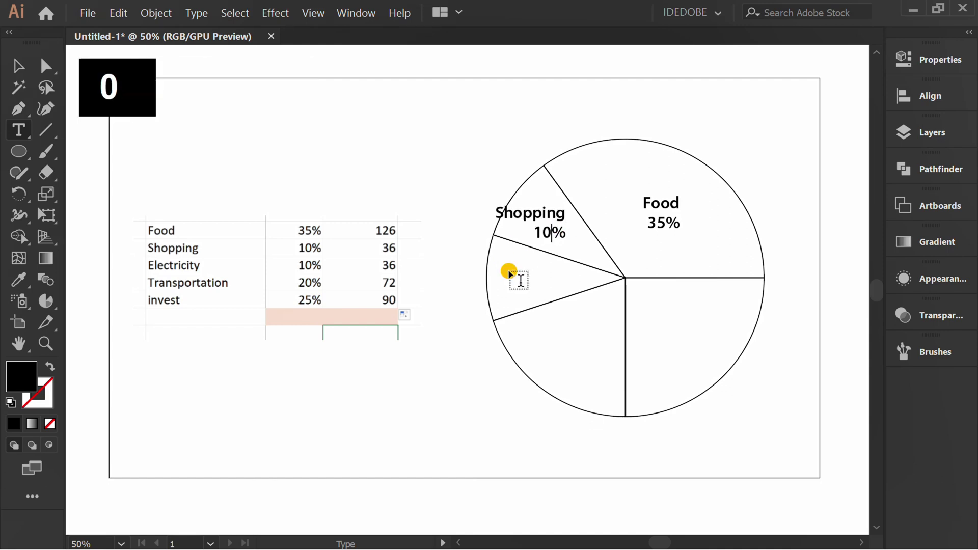
key(Escape)
Step: Copy the Shopping label into the next slice down and rename it 'Electricity'
drag(535, 219, 515, 277)
double_click(514, 277)
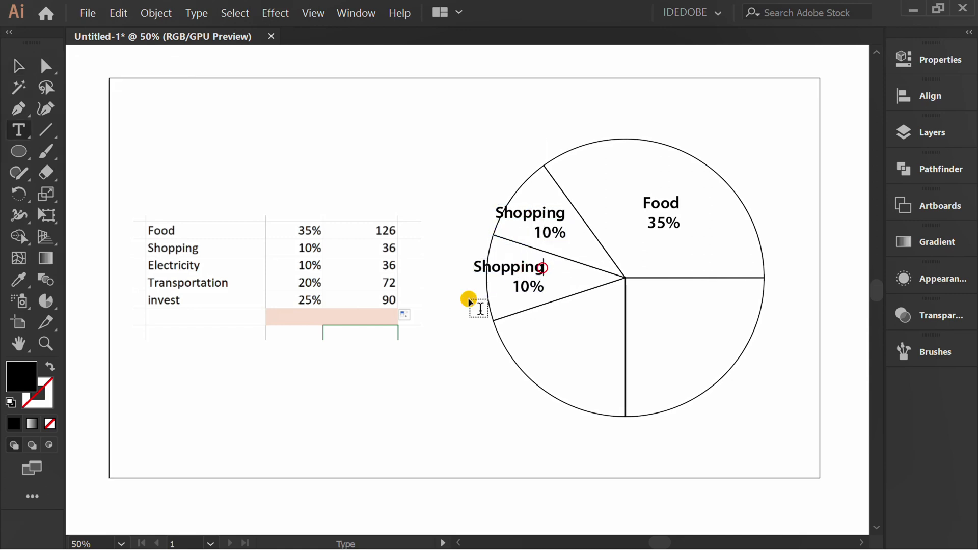
key(BackSpace)
key(BackSpace)
key(BackSpace)
key(BackSpace)
key(BackSpace)
key(BackSpace)
text(Electricity)
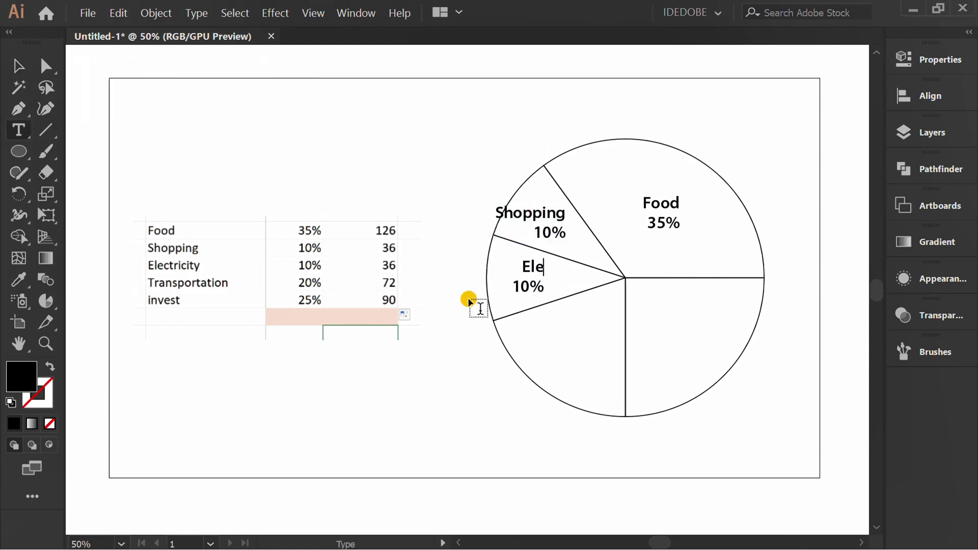
key(Escape)
Step: Copy the Electricity label into the lower-left slice and change it to 'Transportation / 20%'
drag(508, 266, 569, 346)
double_click(569, 347)
key(Right)
key(Right)
key(Right)
key(Right)
key(Right)
key(BackSpace)
key(BackSpace)
key(BackSpace)
key(BackSpace)
key(BackSpace)
key(BackSpace)
key(BackSpace)
key(BackSpace)
key(BackSpace)
key(BackSpace)
key(BackSpace)
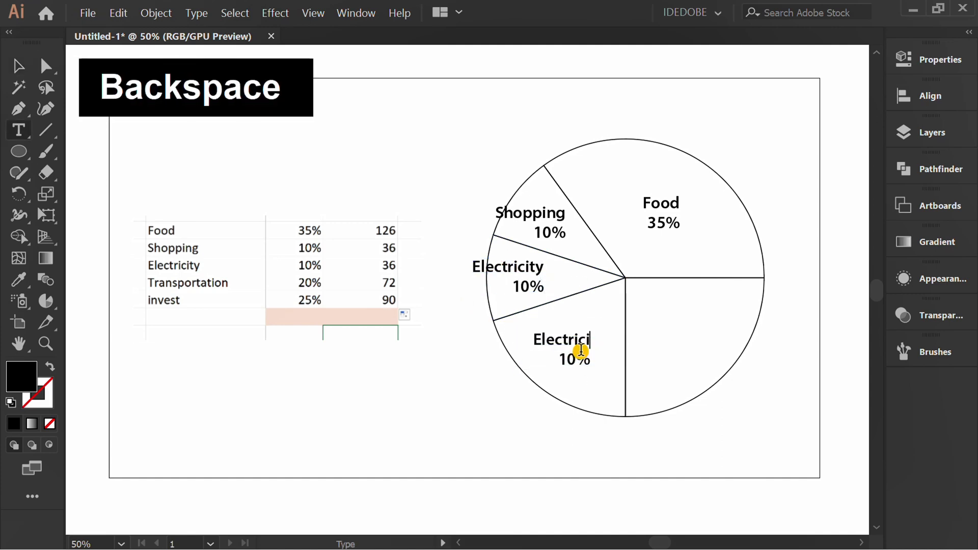
text(Tr)
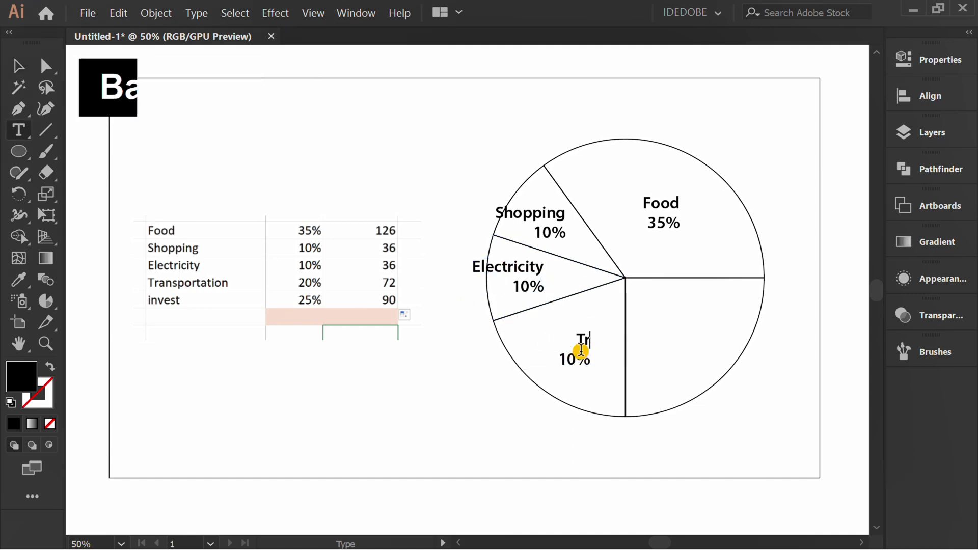
text(ansportation)
key(Down)
key(Left)
key(Left)
key(BackSpace)
text(2)
key(Escape)
Step: Copy the Food label into the lower-right slice and change it to 'Invest / 25%'
drag(668, 204, 677, 327)
key(t)
shift+click(639, 328)
text(Invest)
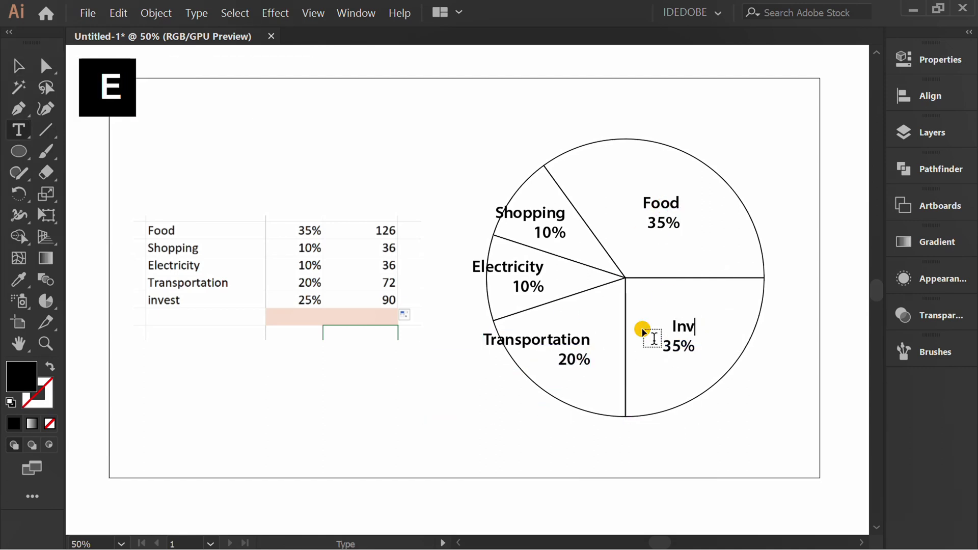
click(674, 346)
key(BackSpace)
text(2)
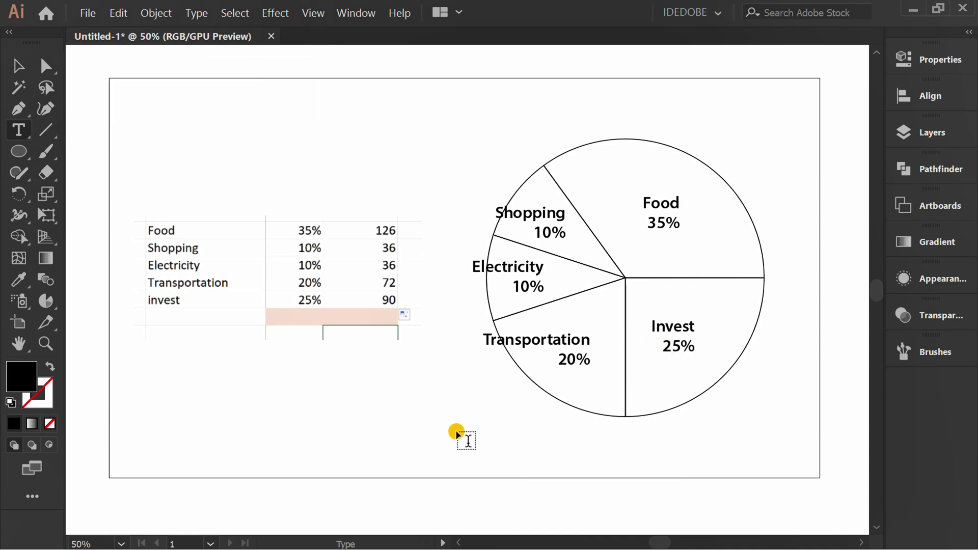
key(Escape)
Step: Select the Food slice, recentre the pie in view, and open its properties
drag(790, 117, 731, 202)
key(space)
drag(796, 353, 528, 376)
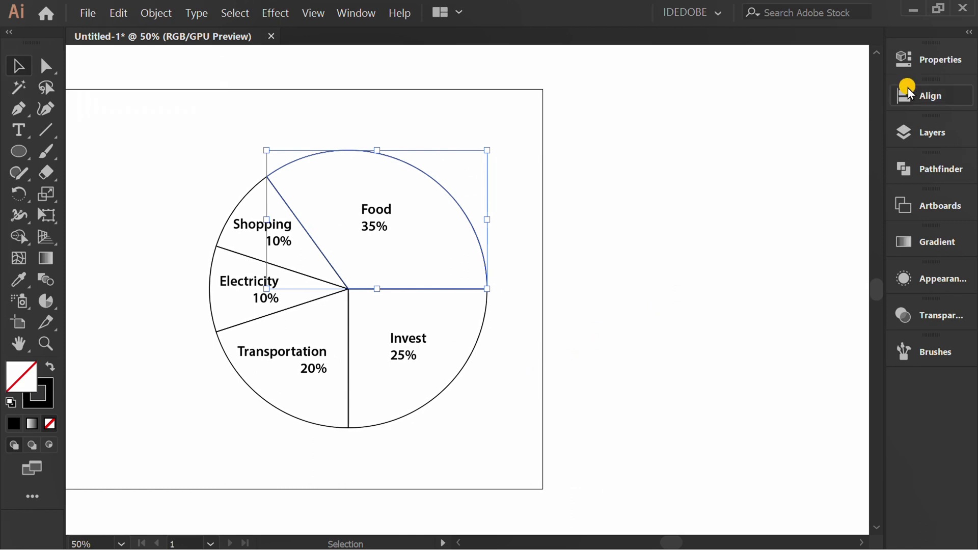
click(932, 59)
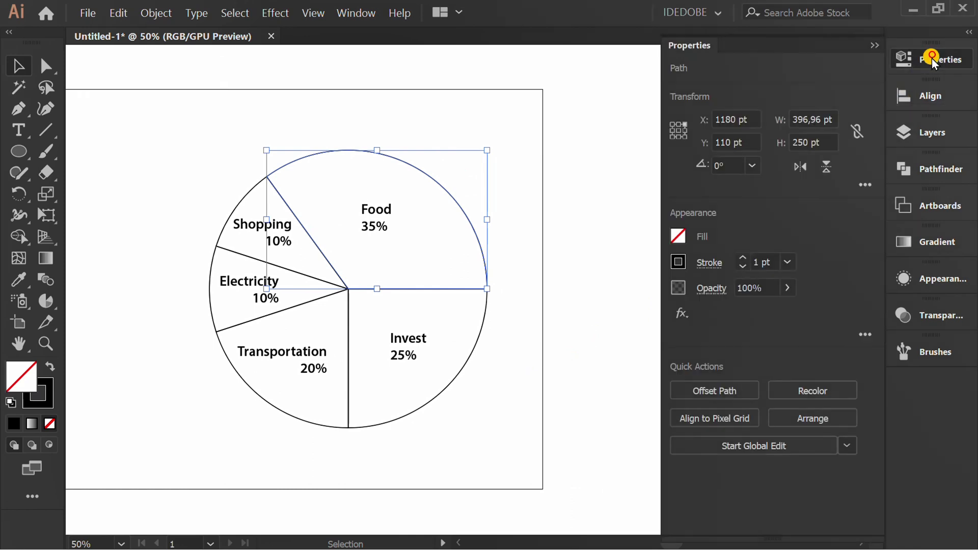
Step: Fill the Food slice yellow and float the Properties panel beside the pie
click(677, 236)
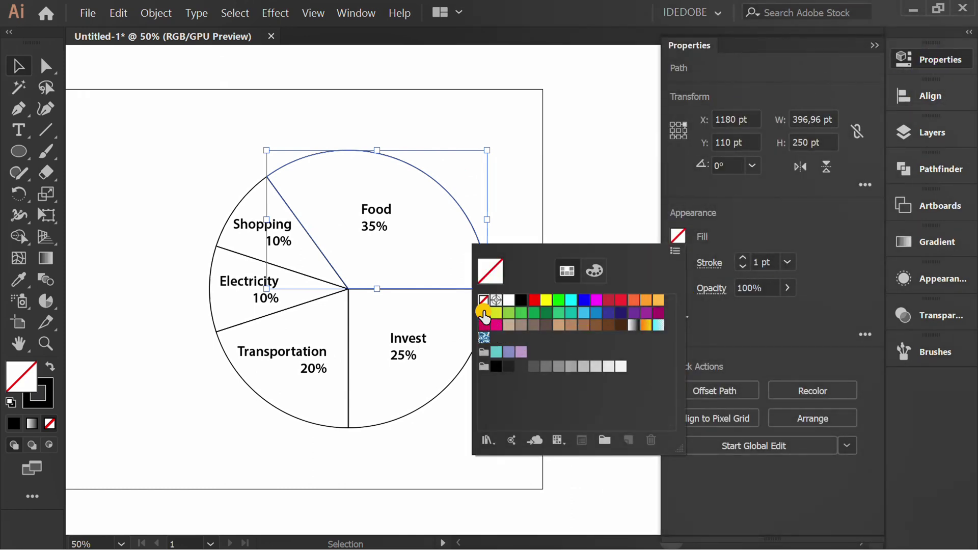
click(484, 313)
click(237, 166)
click(236, 166)
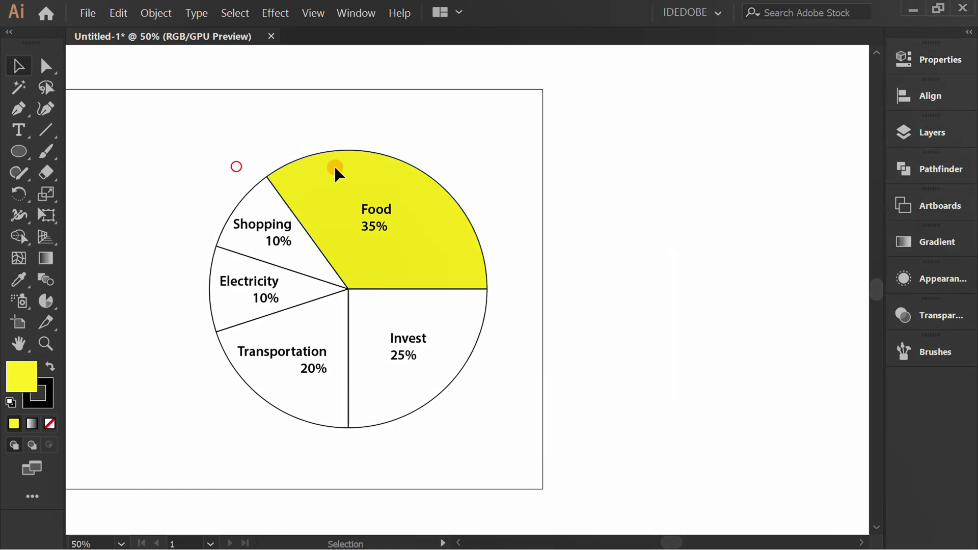
click(920, 63)
drag(826, 43, 805, 52)
Step: Fill the Shopping slice tan
click(238, 202)
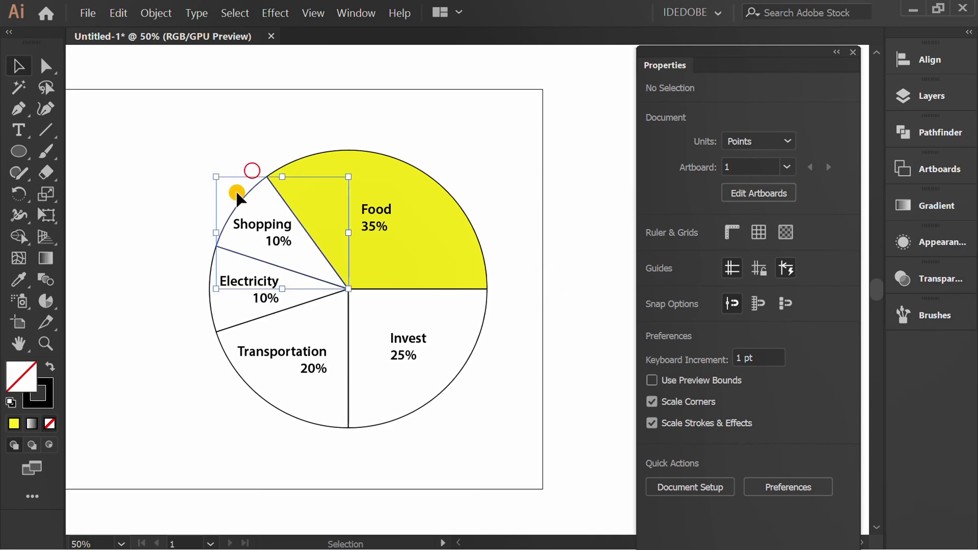
click(654, 257)
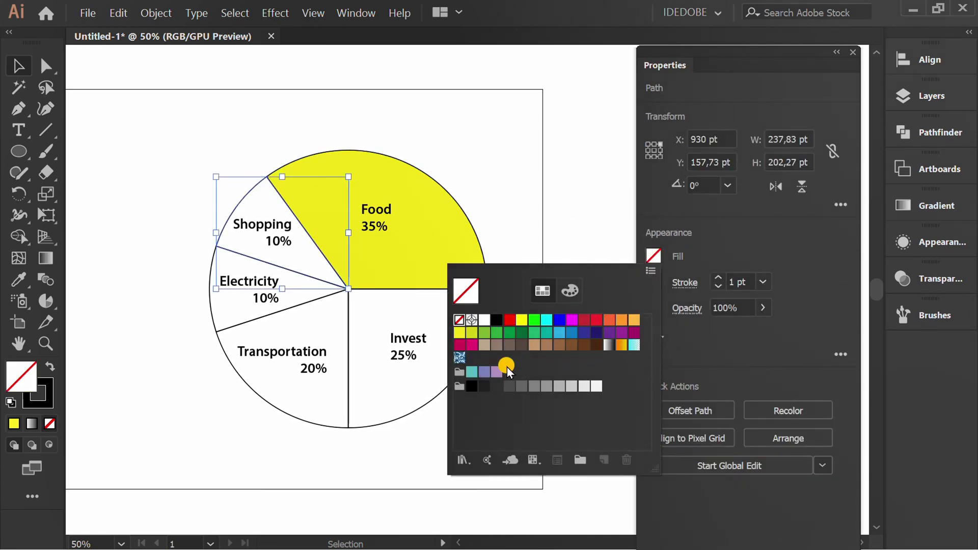
click(484, 346)
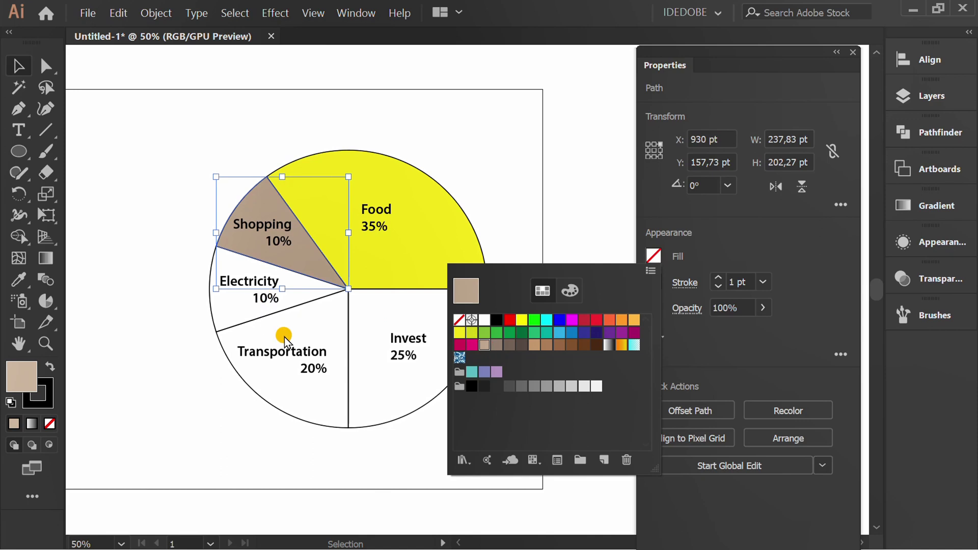
click(165, 319)
click(165, 320)
Step: Fill the Electricity slice light grey
click(211, 308)
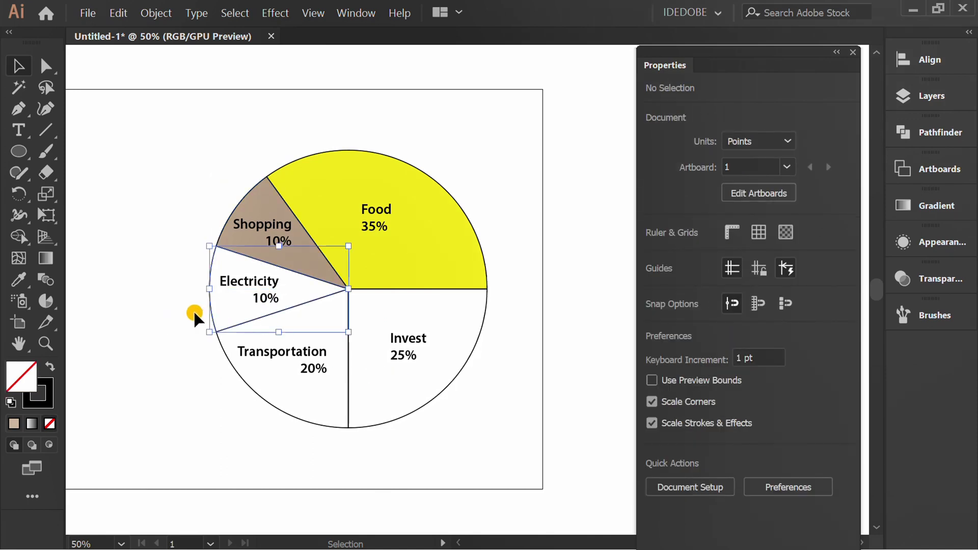
click(654, 256)
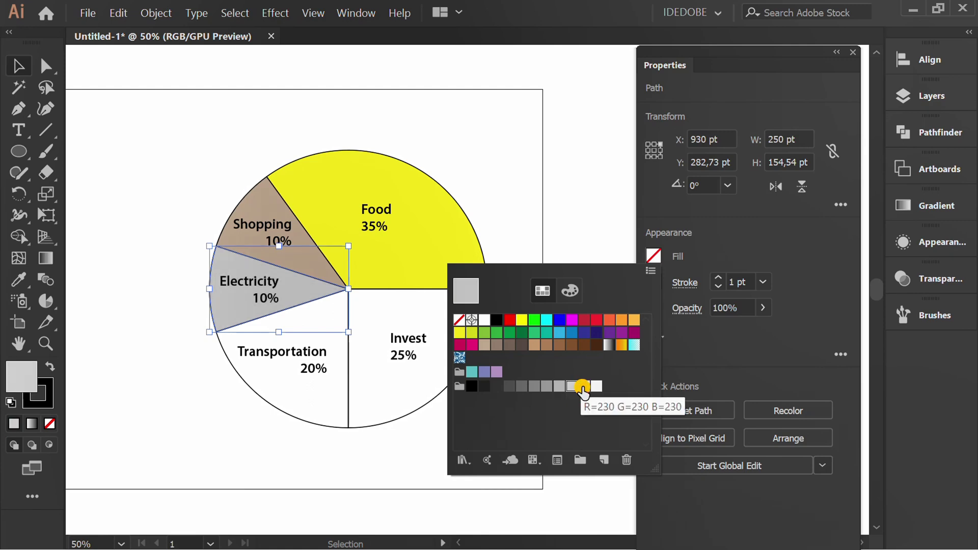
click(583, 387)
click(210, 426)
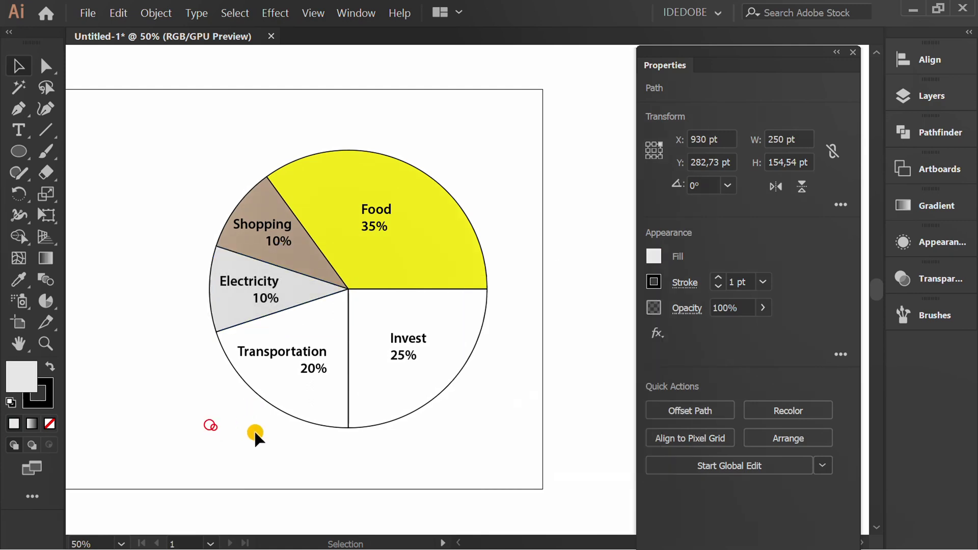
Step: Fill the Transportation slice cyan
click(284, 388)
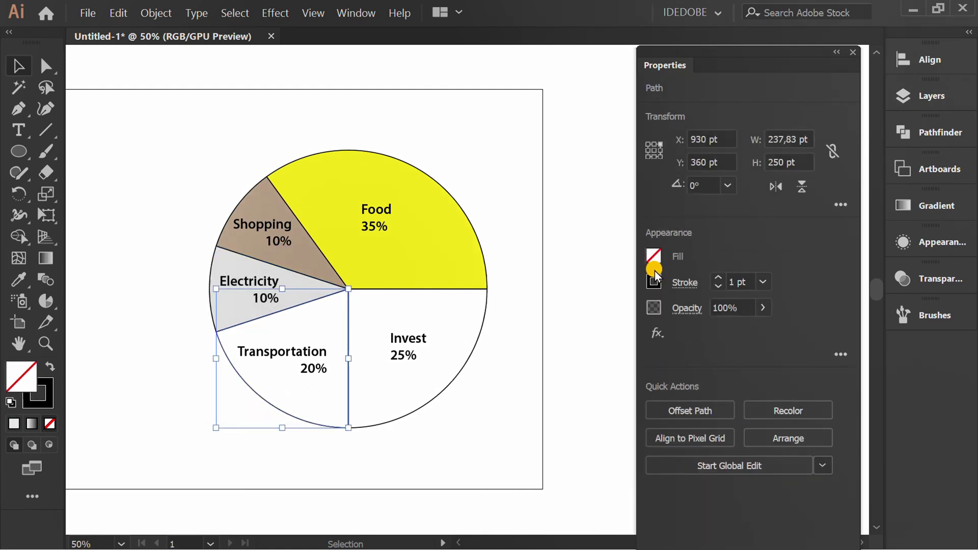
click(654, 256)
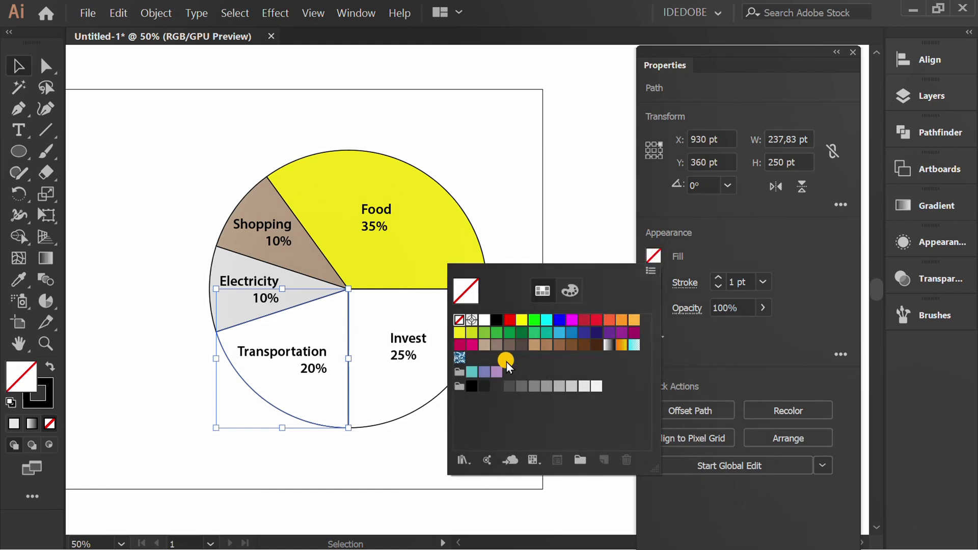
click(544, 323)
click(382, 453)
Step: Fill the Invest slice orange, then select all five pie slices
drag(501, 338, 460, 387)
click(654, 255)
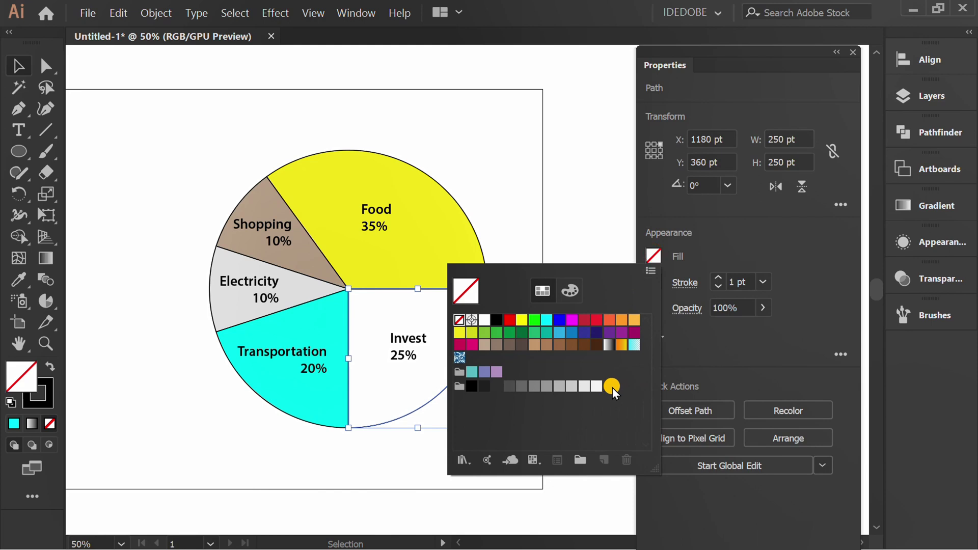
click(634, 320)
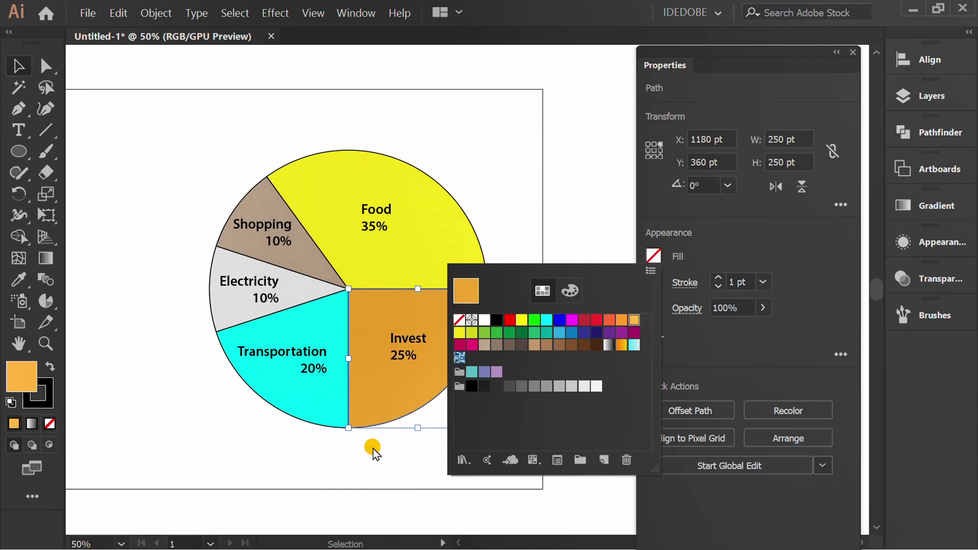
click(353, 463)
click(311, 469)
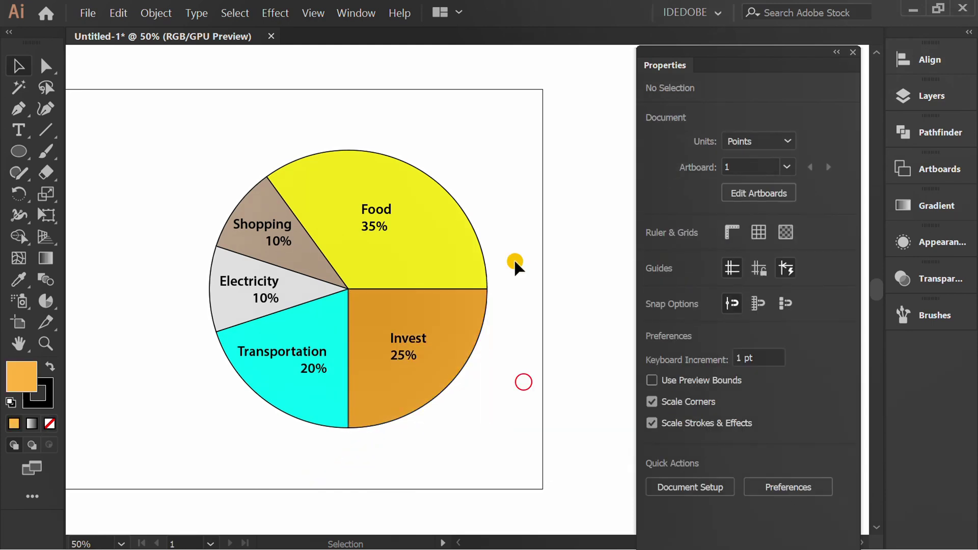
drag(513, 258, 332, 299)
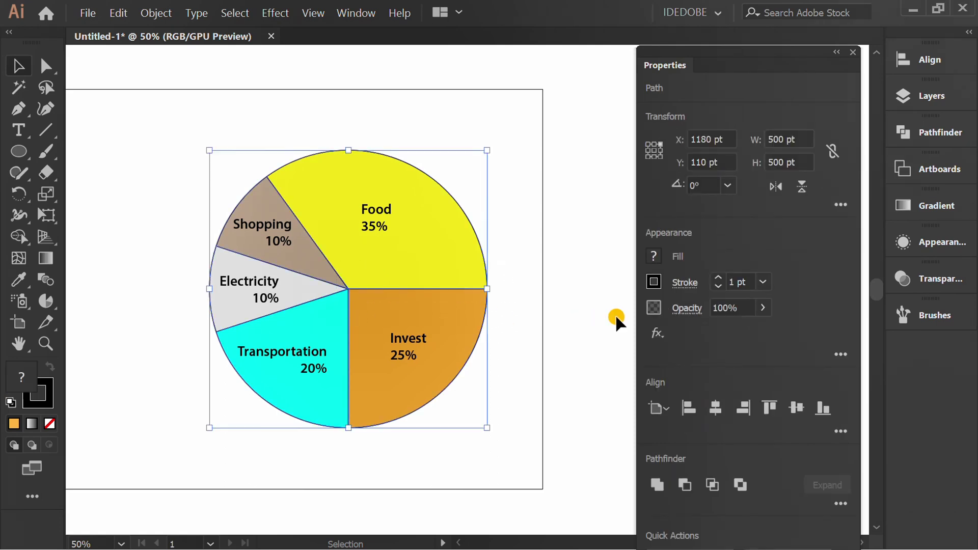
Step: Set the selected slices' stroke to white at 3 pt weight, then deselect the pie
click(653, 281)
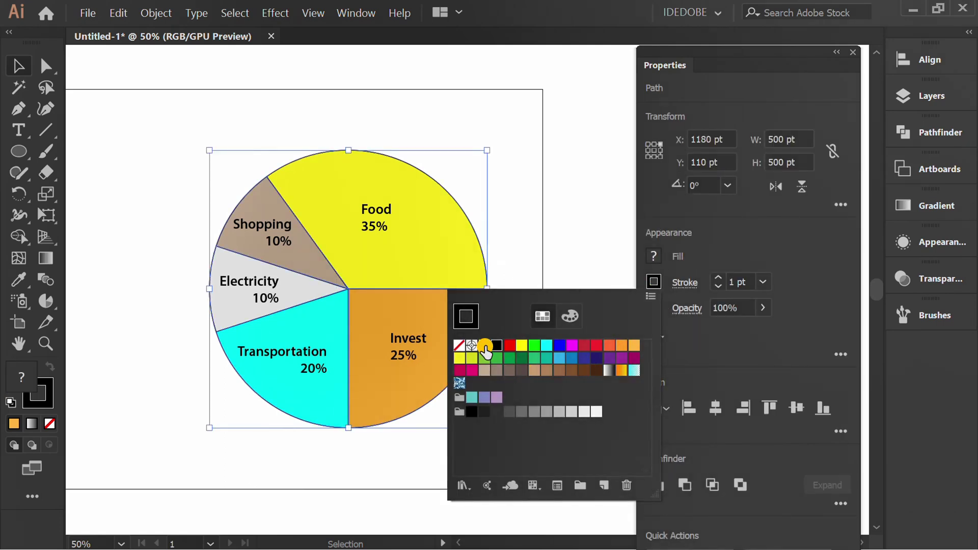
click(485, 346)
click(747, 244)
double_click(742, 283)
text(3)
key(Return)
click(526, 336)
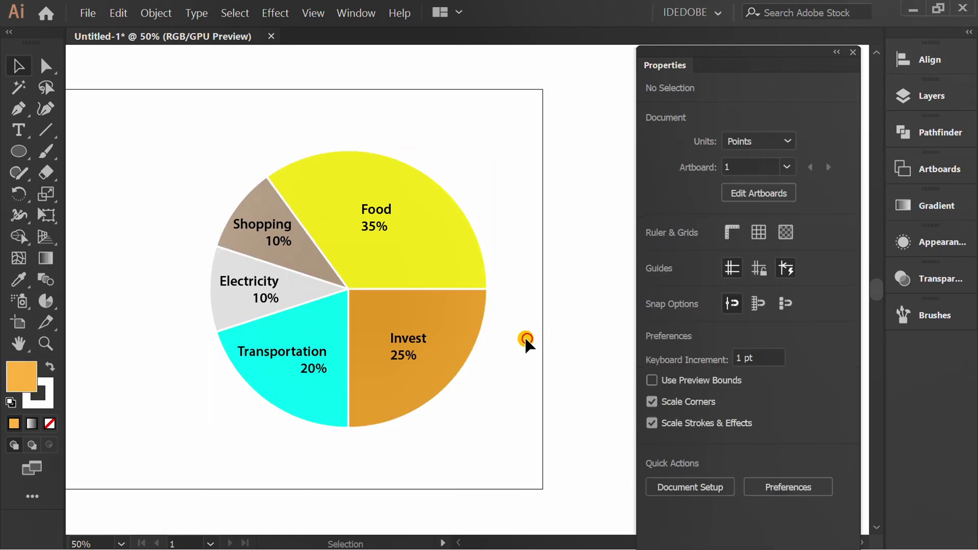